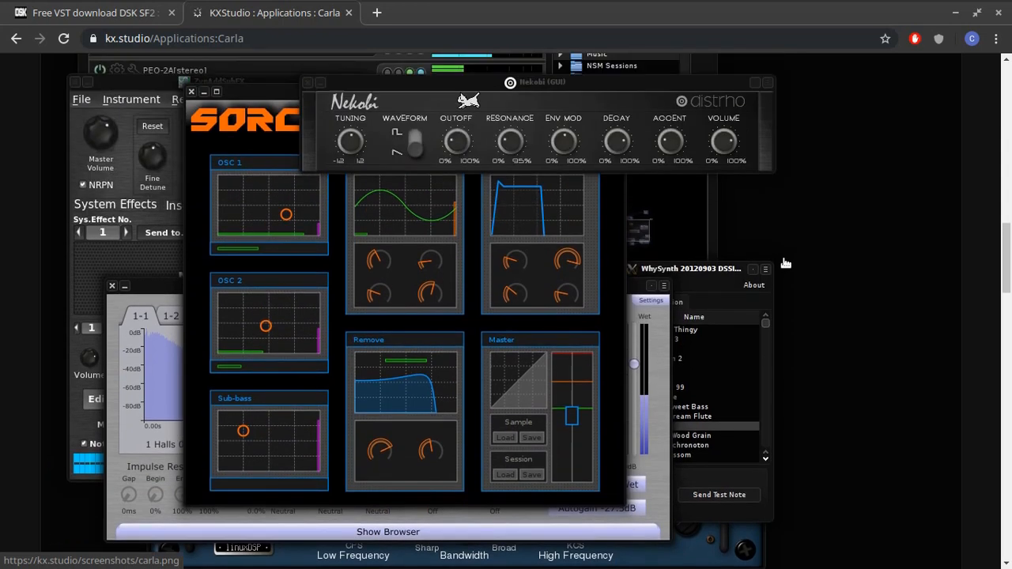
- Look through the KXStudio Carla page, from the plugin interface screenshots to the Download section
scroll(794, 279, "down", 10)
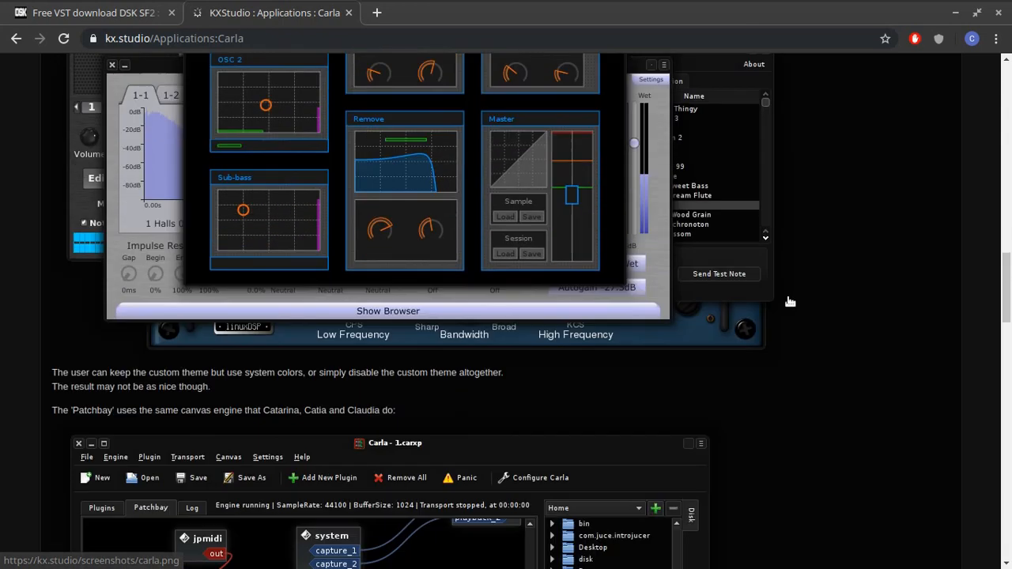
left_click_drag(1002, 305, 976, 568)
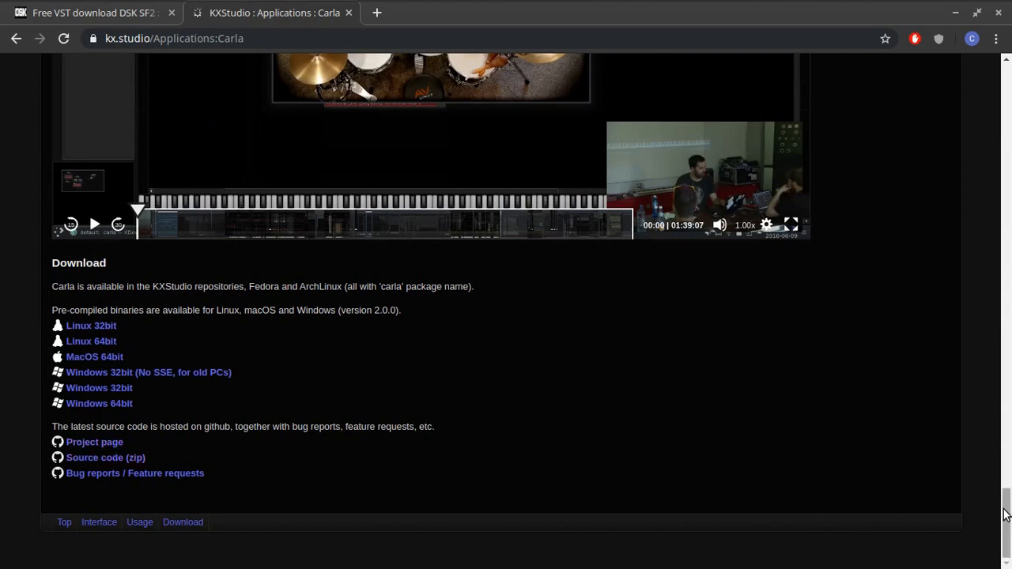
left_click_drag(1005, 512, 974, 218)
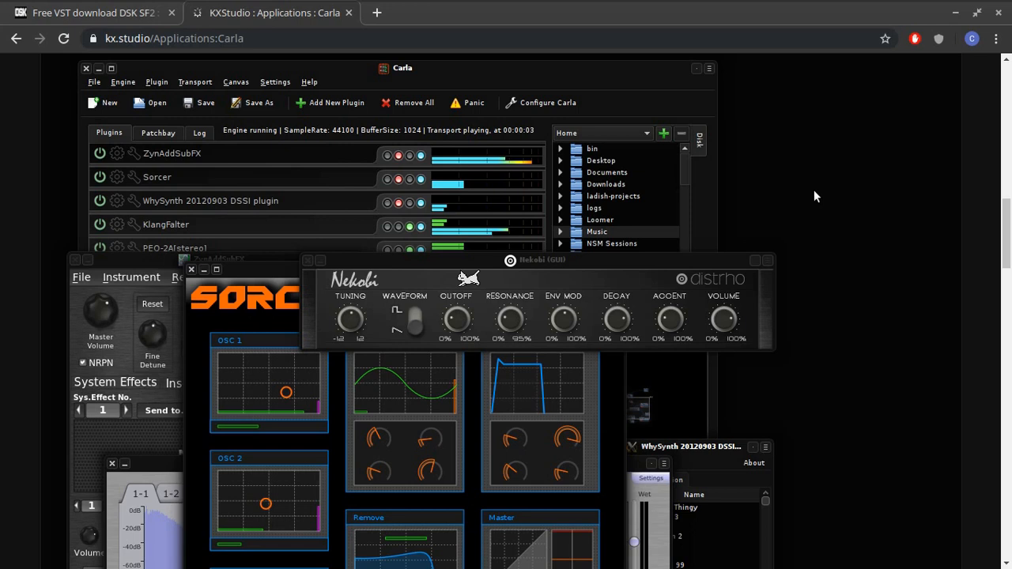
scroll(769, 226, "down", 2)
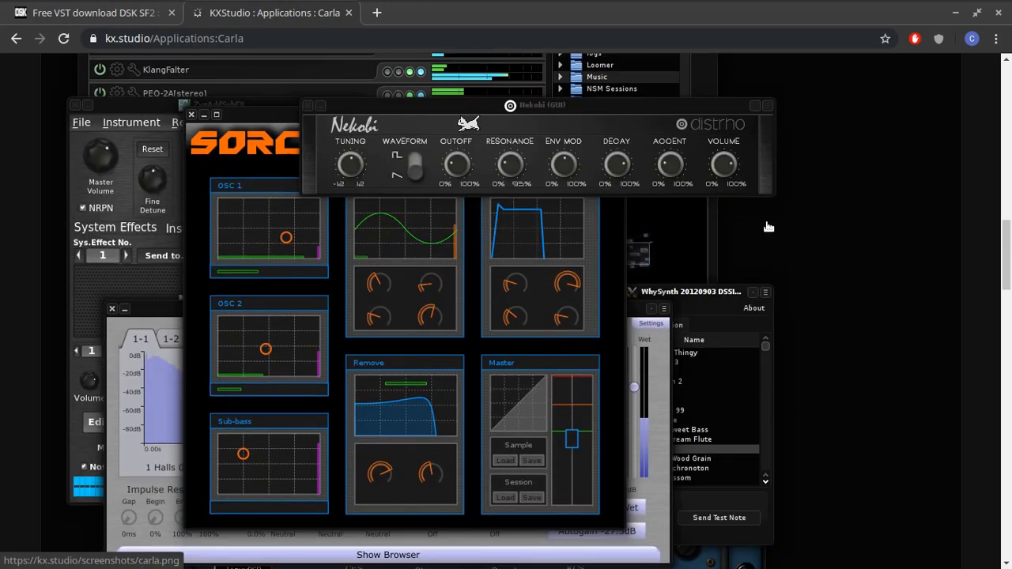
left_click_drag(1008, 242, 1001, 463)
mouse_move(717, 226)
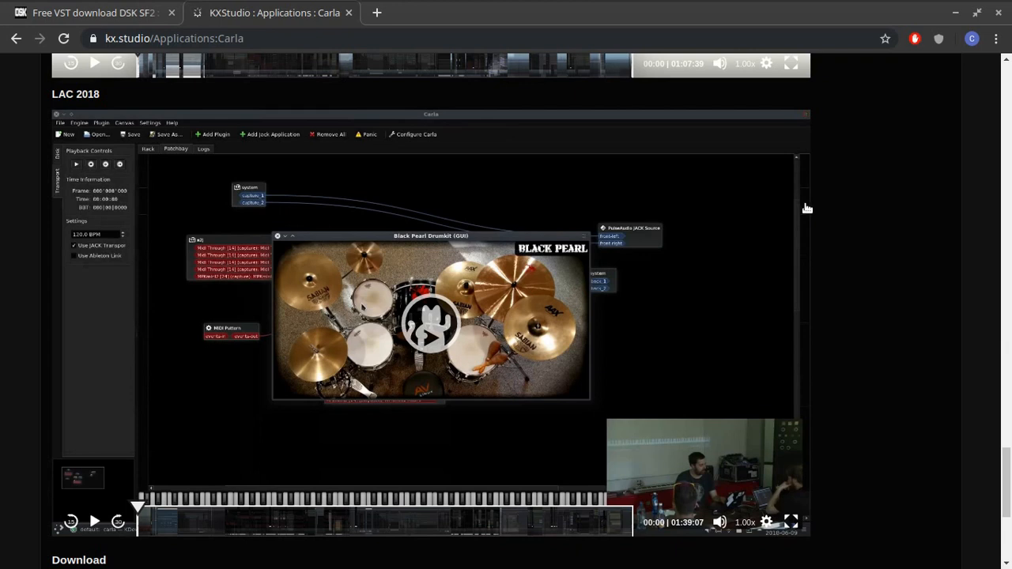
scroll(623, 261, "down", 4)
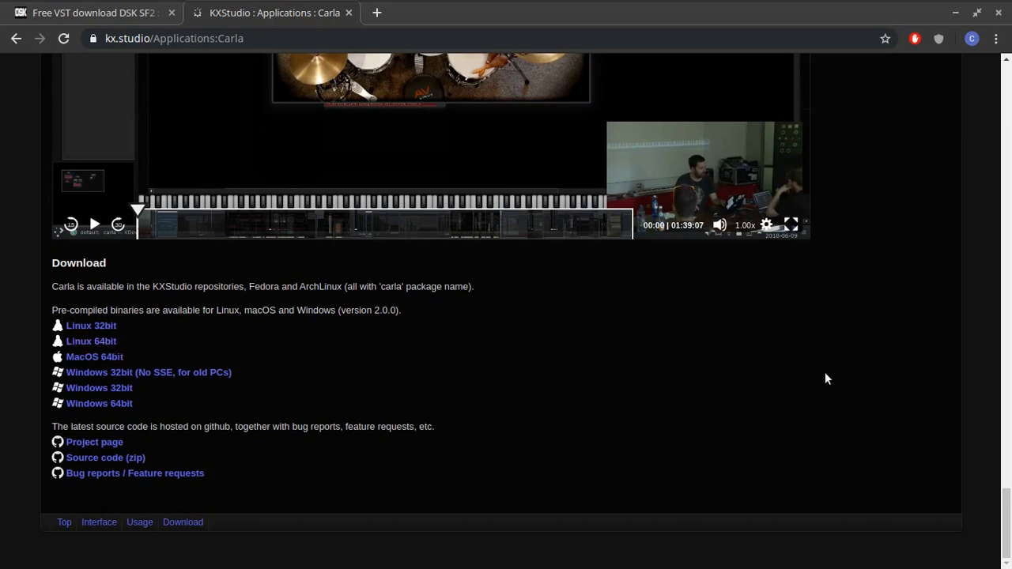
- Review the Carla page's videos and usage notes, returning to the main window screenshot with the plugin rack
scroll(824, 379, "up", 3)
scroll(825, 379, "up", 2)
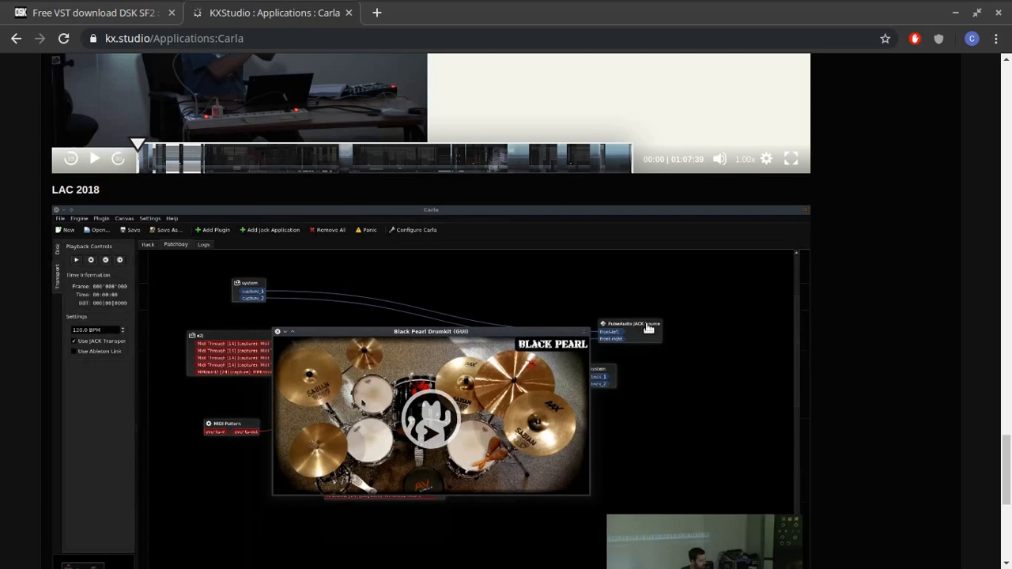
scroll(588, 377, "up", 6)
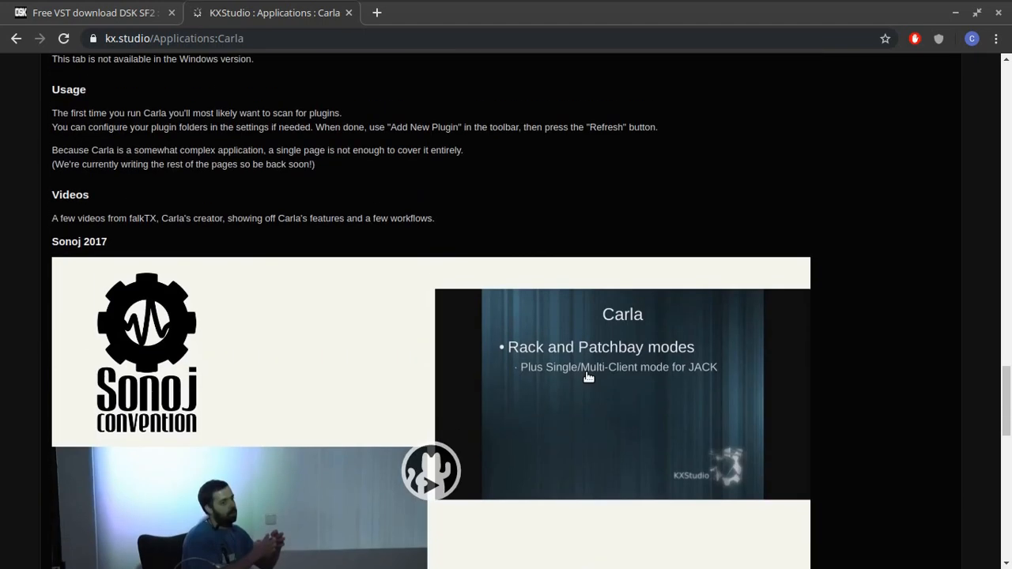
scroll(588, 377, "down", 10)
scroll(586, 384, "up", 10)
scroll(584, 384, "up", 8)
scroll(587, 389, "up", 3)
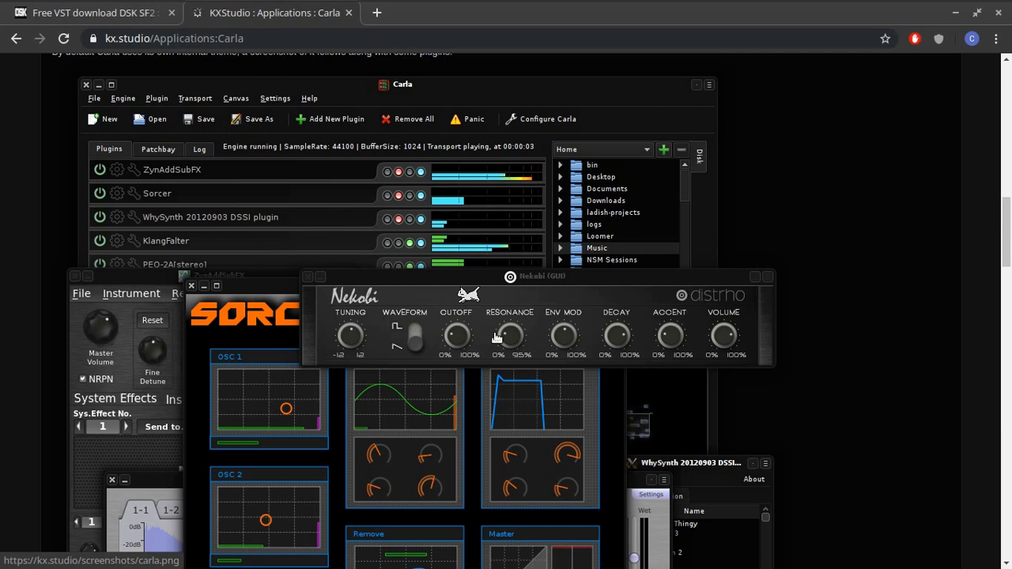
scroll(621, 365, "down", 2)
scroll(621, 365, "up", 2)
scroll(464, 311, "down", 1)
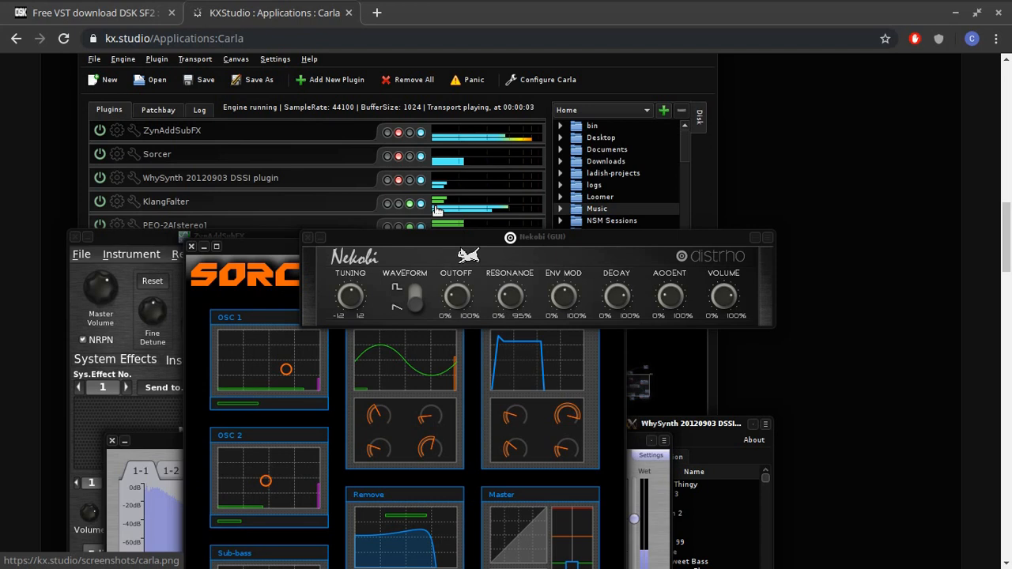
- Switch to the DSK SF2 page and examine the SoundFont player's features and download section
left_click(109, 16)
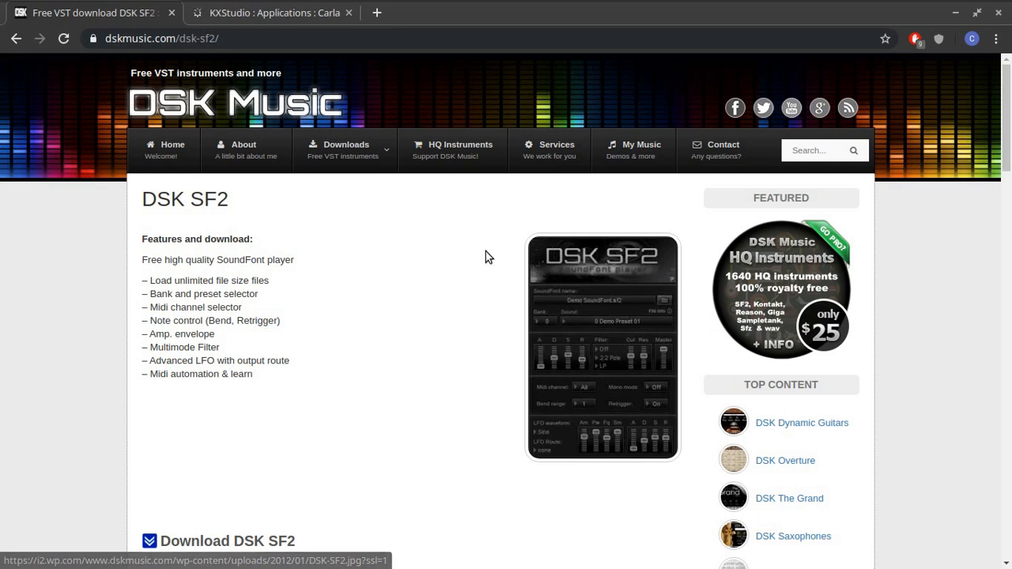
scroll(486, 253, "down", 2)
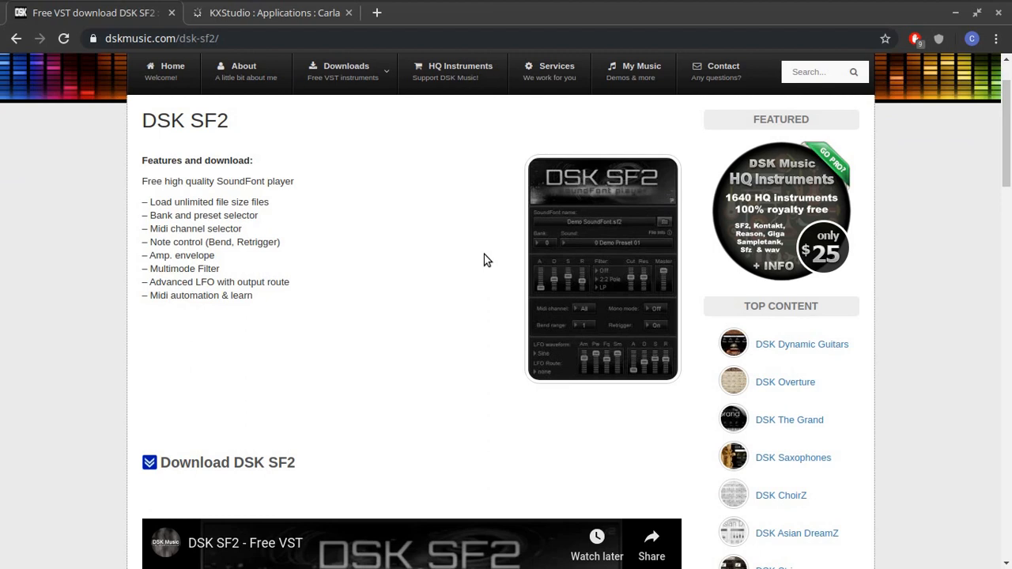
scroll(288, 254, "up", 2)
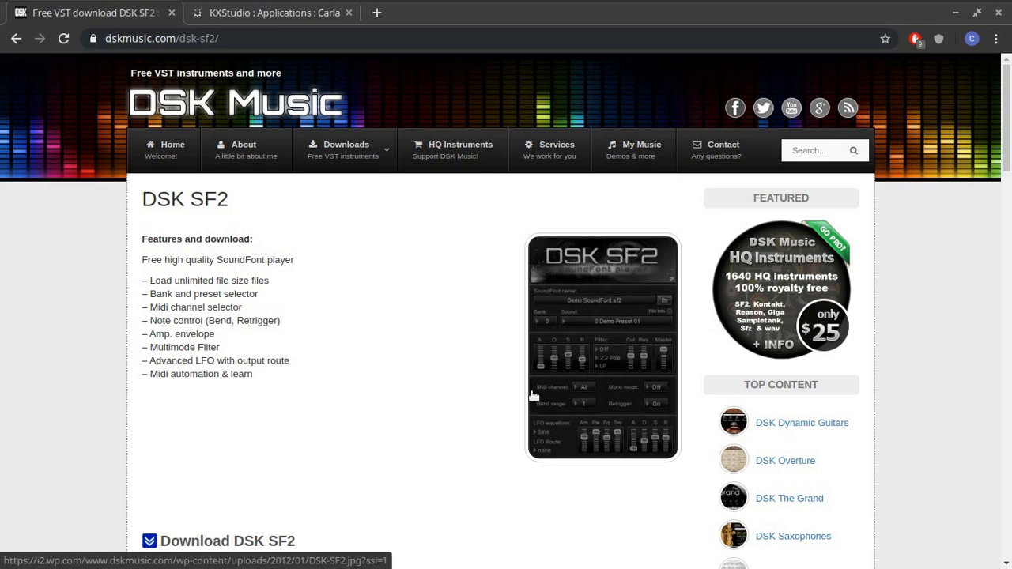
scroll(527, 332, "down", 5)
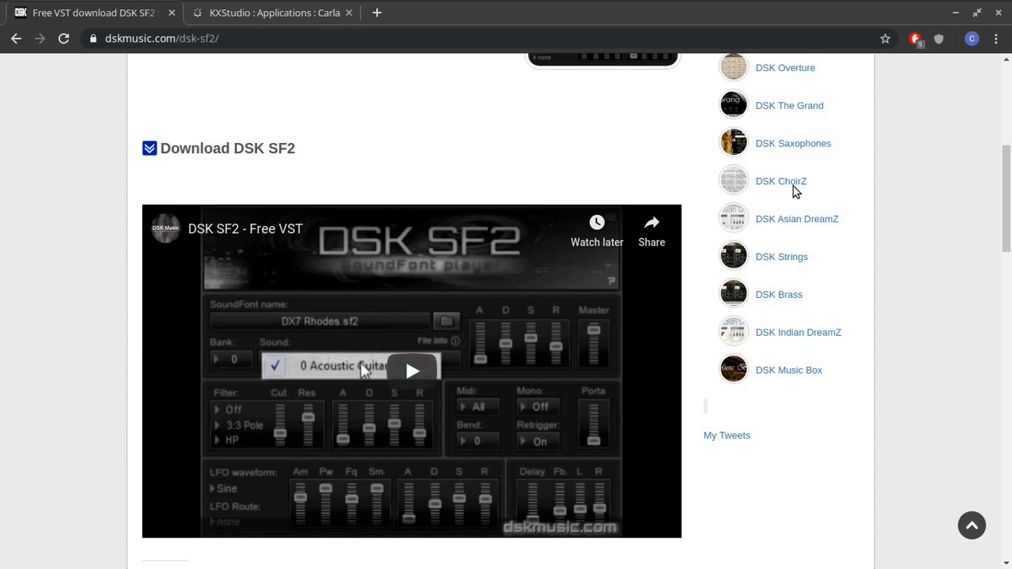
- Switch to the LegatoTest project in Qtractor and look over its tracks from 1Violins Port to MixDown
mouse_move(87, 8)
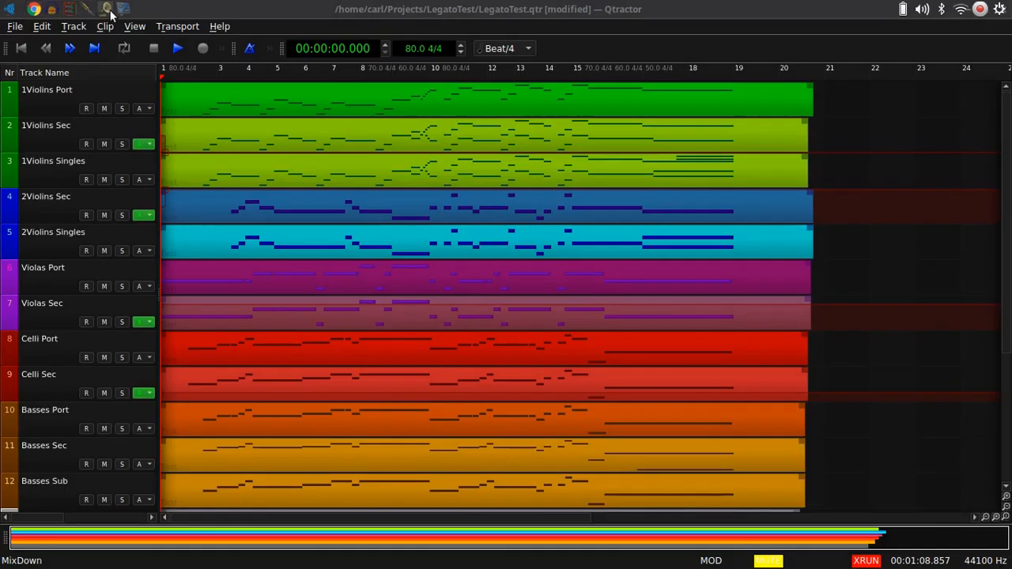
left_click(106, 11)
scroll(911, 225, "down", 5)
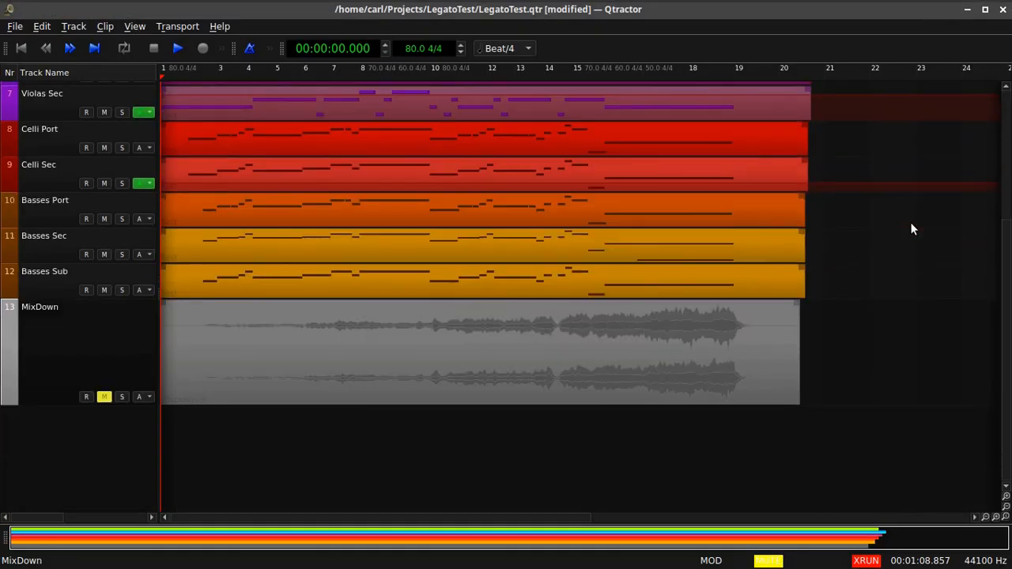
scroll(912, 228, "up", 5)
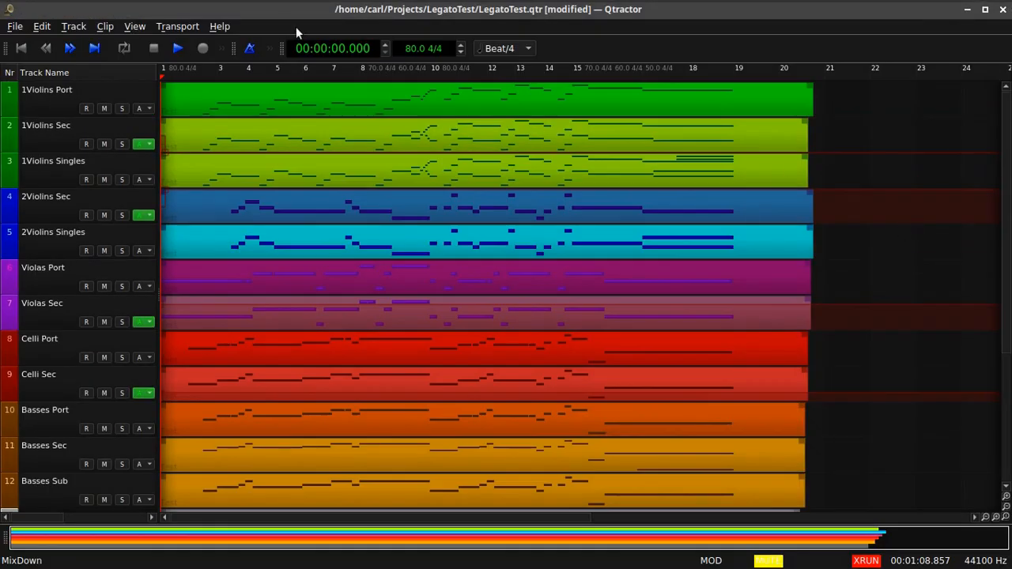
- Switch to Carla and look through the rack from the MIDI channel filters to the string instrument plugins
mouse_move(178, 4)
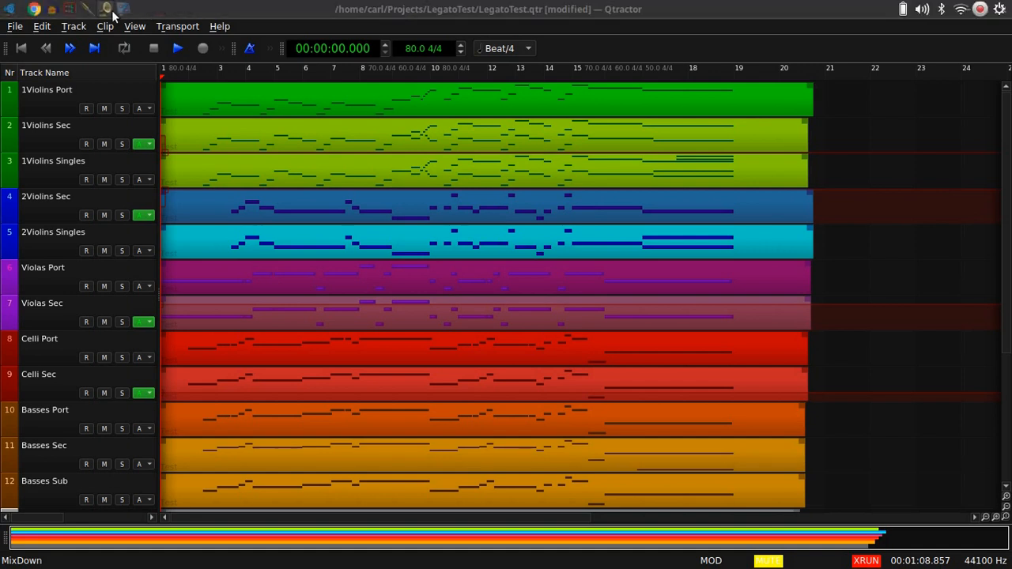
left_click(70, 10)
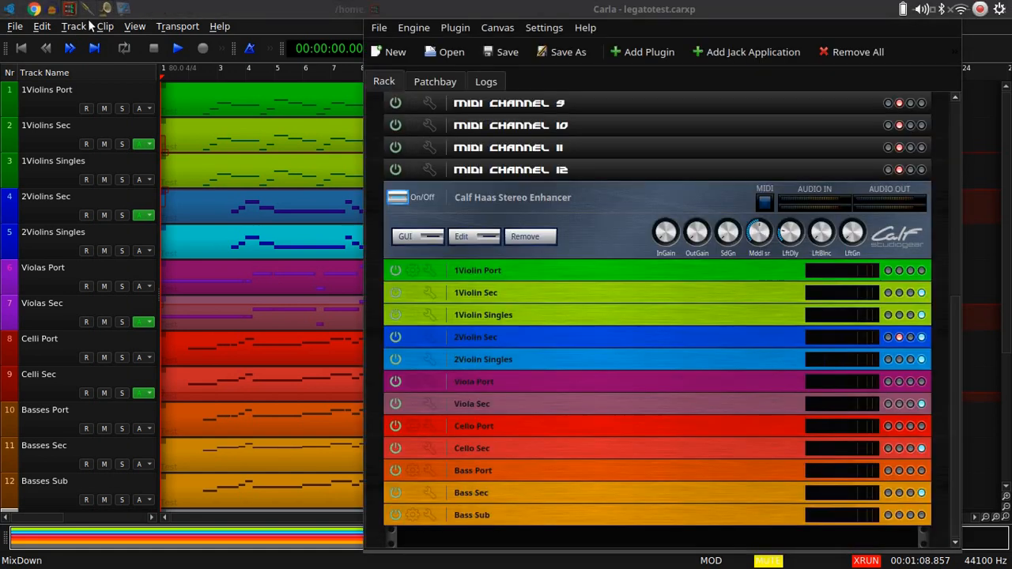
scroll(722, 158, "up", 3)
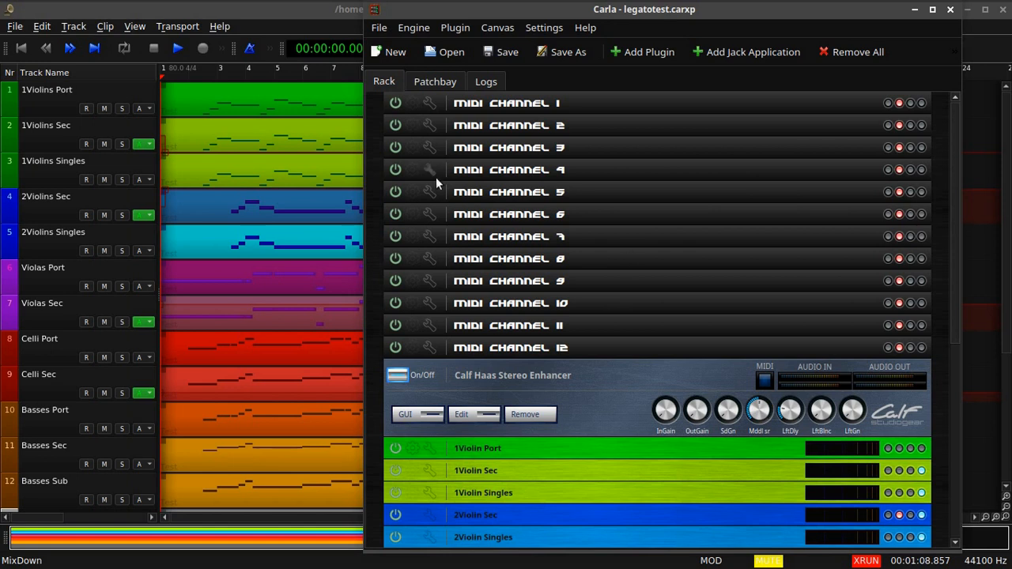
scroll(599, 261, "down", 3)
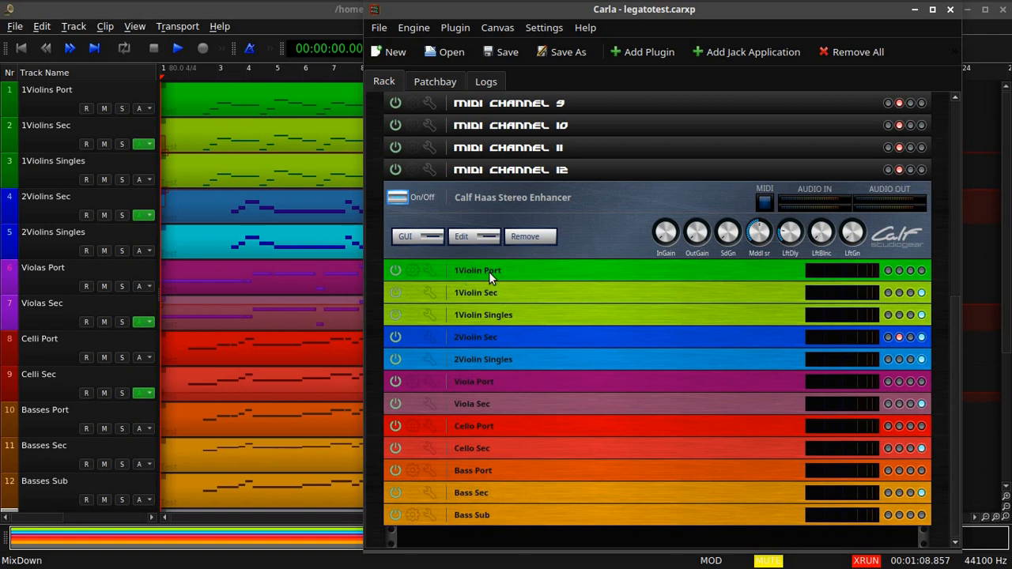
- View the DSK SF2 interface of the 1Violin Port plugin, moving it over the rack, and close it
left_click(417, 272)
left_click_drag(200, 16, 563, 93)
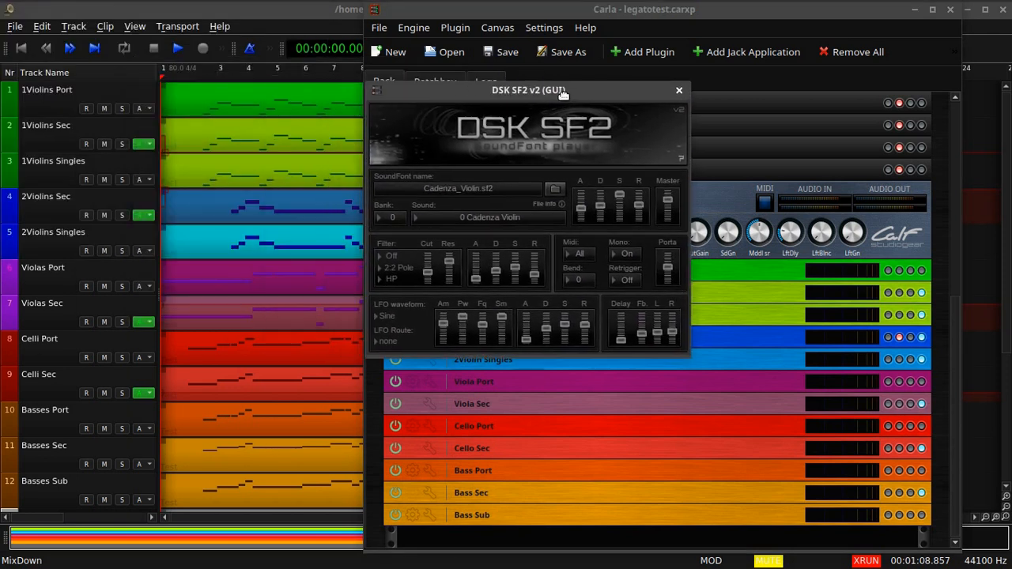
left_click(678, 90)
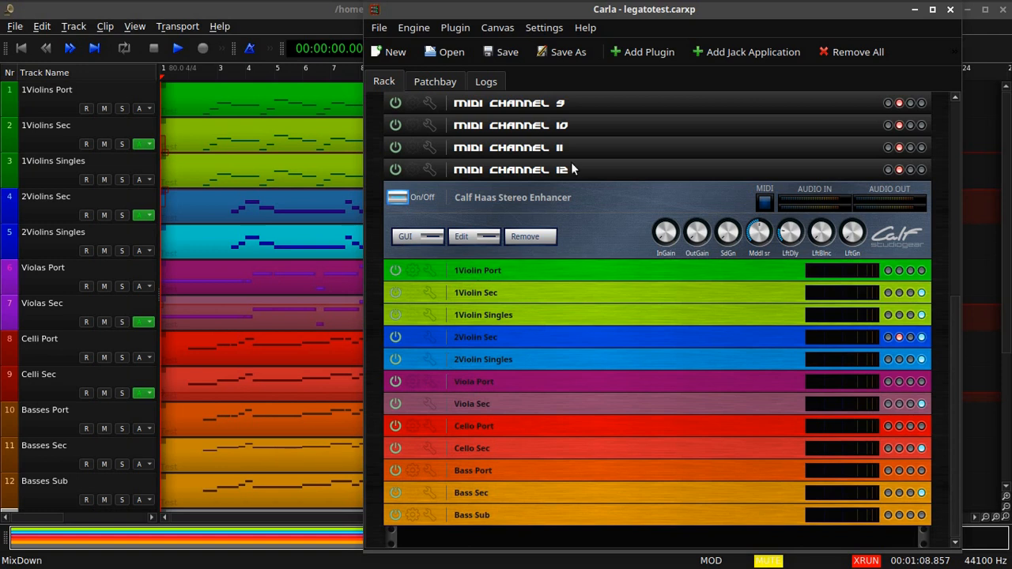
- Minimize Carla, play the LegatoTest project from the start in Qtractor, and stop playback near bar 20
left_click(915, 9)
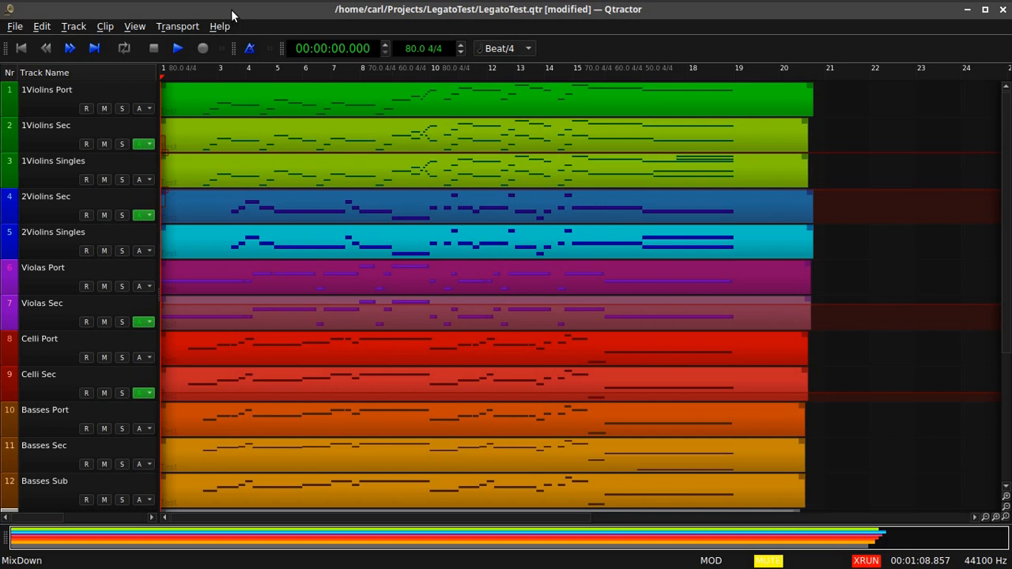
left_click(178, 49)
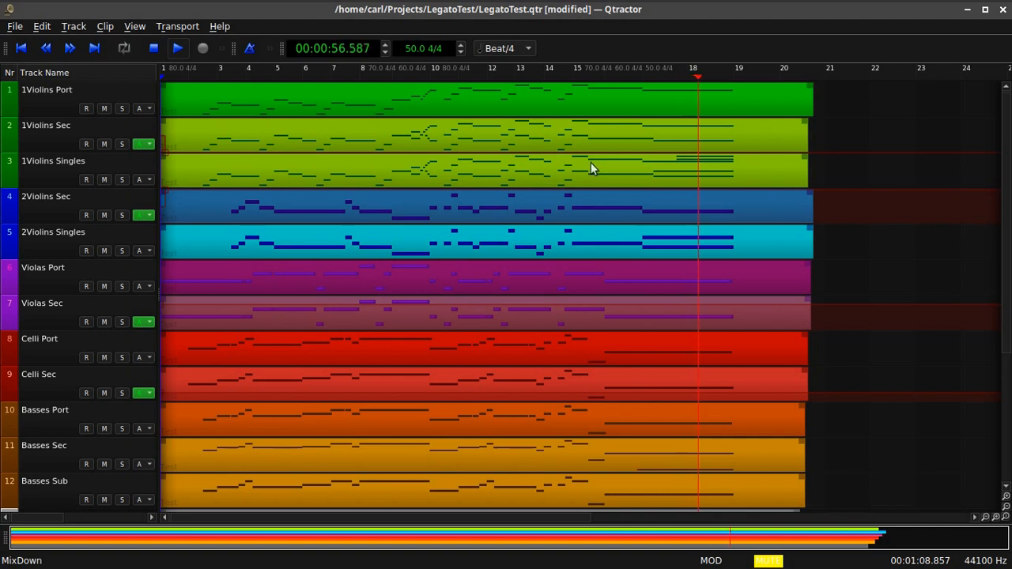
mouse_move(181, 92)
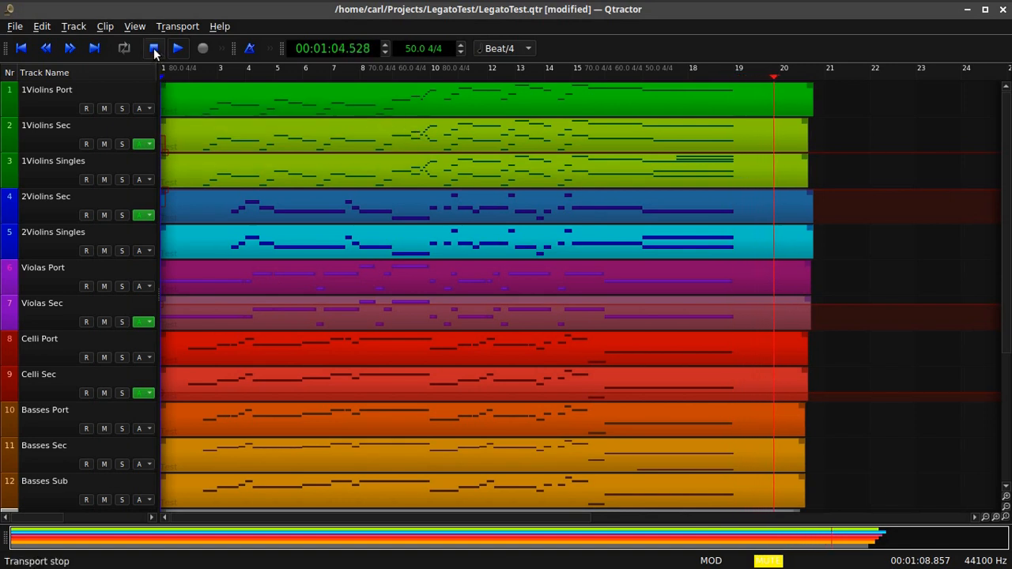
left_click(154, 50)
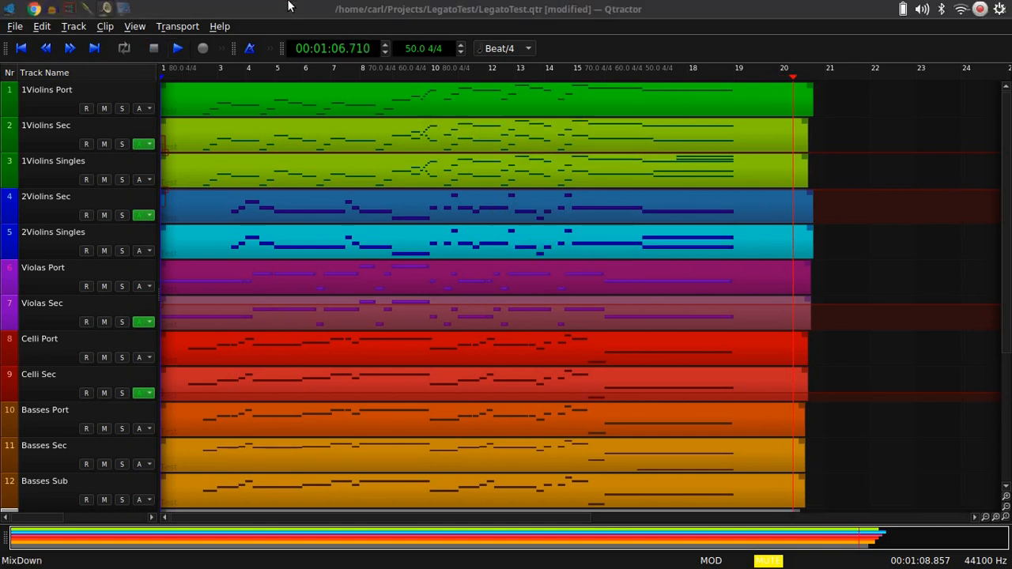
- Bring Carla back up and review the order of MIDI channel filters, stereo enhancer and instruments in the rack
left_click(70, 11)
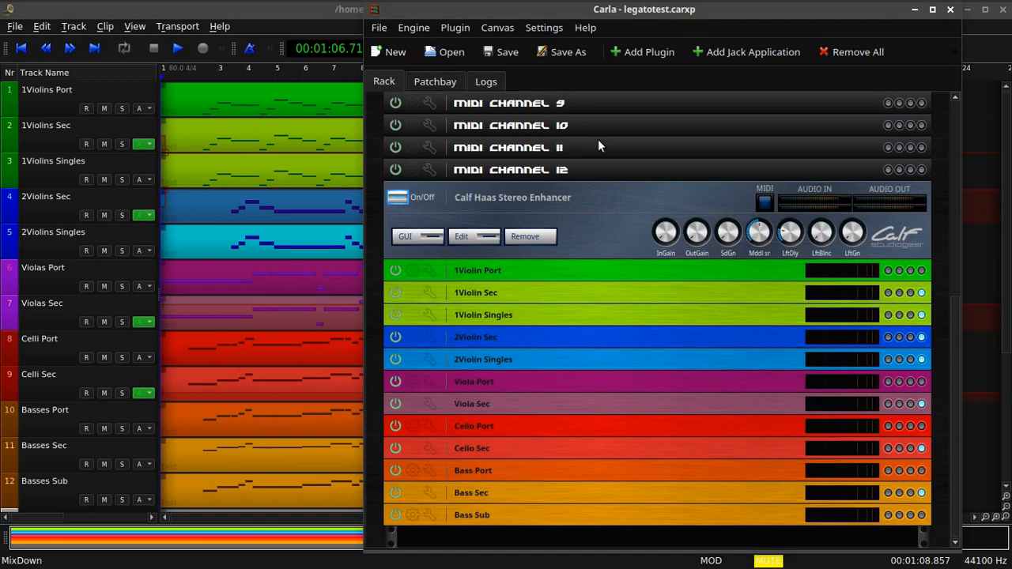
scroll(602, 173, "up", 3)
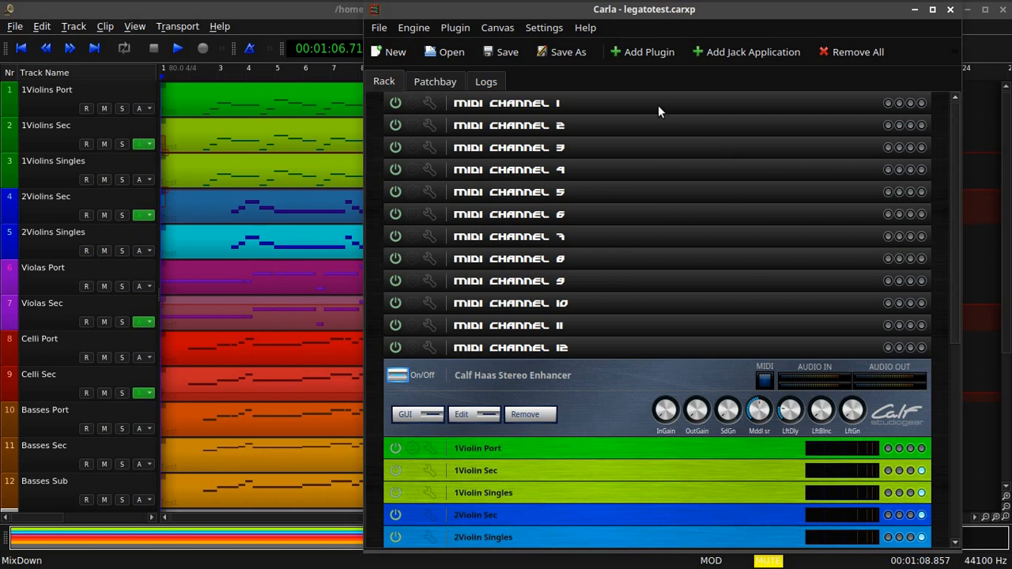
scroll(639, 131, "down", 4)
scroll(641, 131, "up", 4)
- Look up the MIDI Channel Filter plugin (midifilter#channelfilter) in the list of plugins available to add, and leave without adding it
left_click(643, 48)
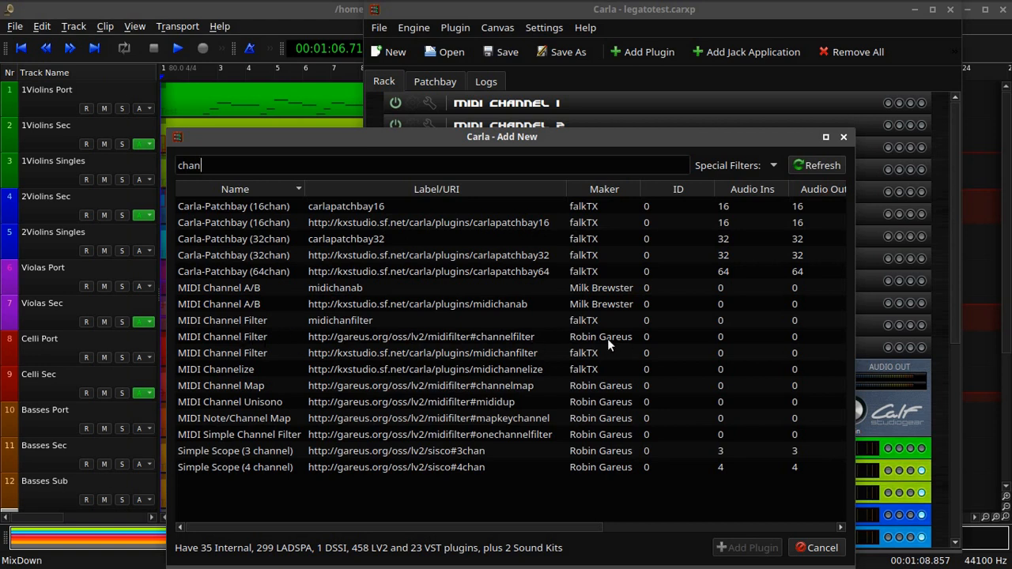
left_click(466, 336)
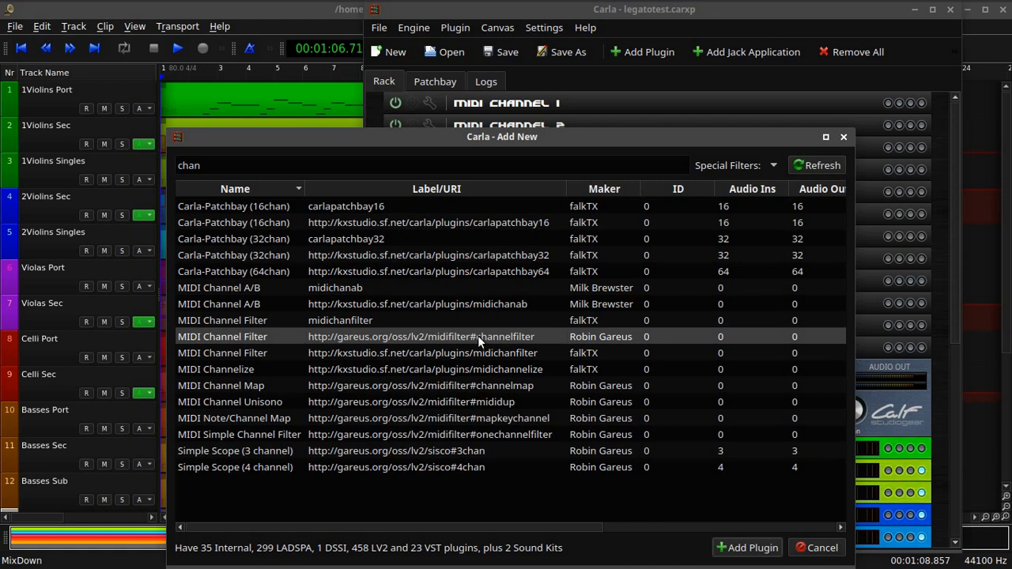
left_click(800, 548)
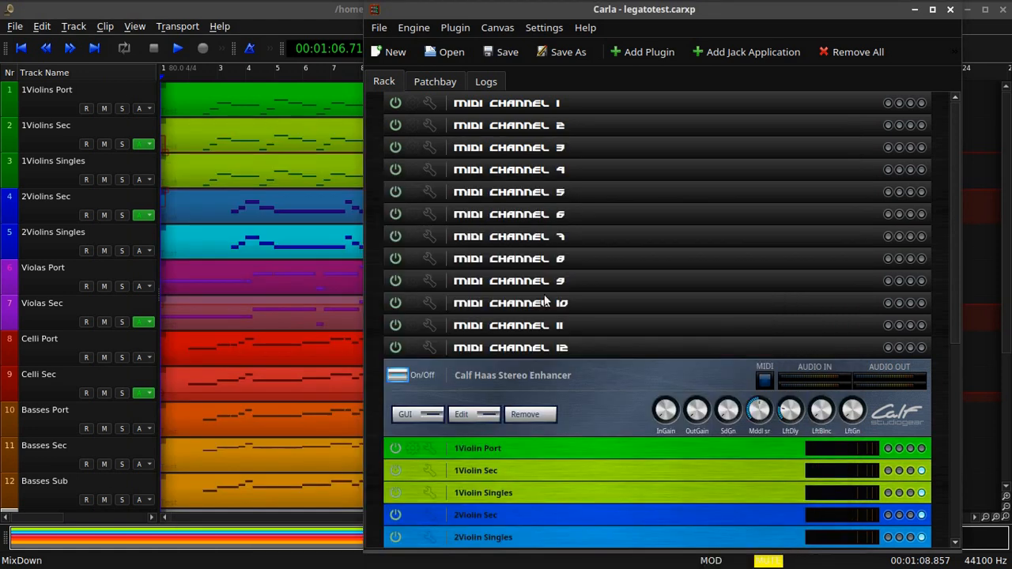
- Examine the MIDI Channel 1 filter's settings and its per-channel parameters, and close its window
left_click(425, 97)
left_click_drag(505, 41, 288, 41)
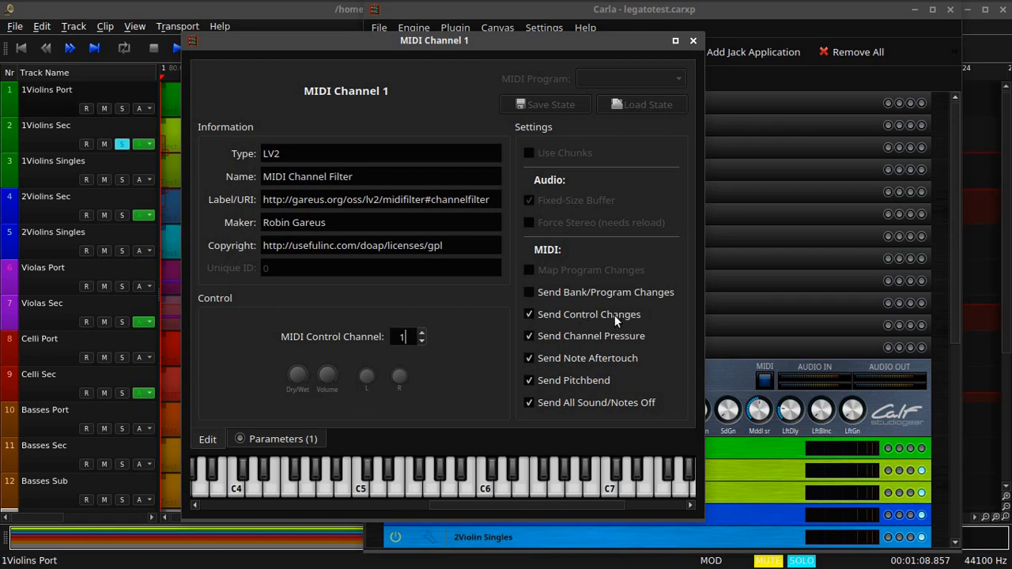
left_click(318, 439)
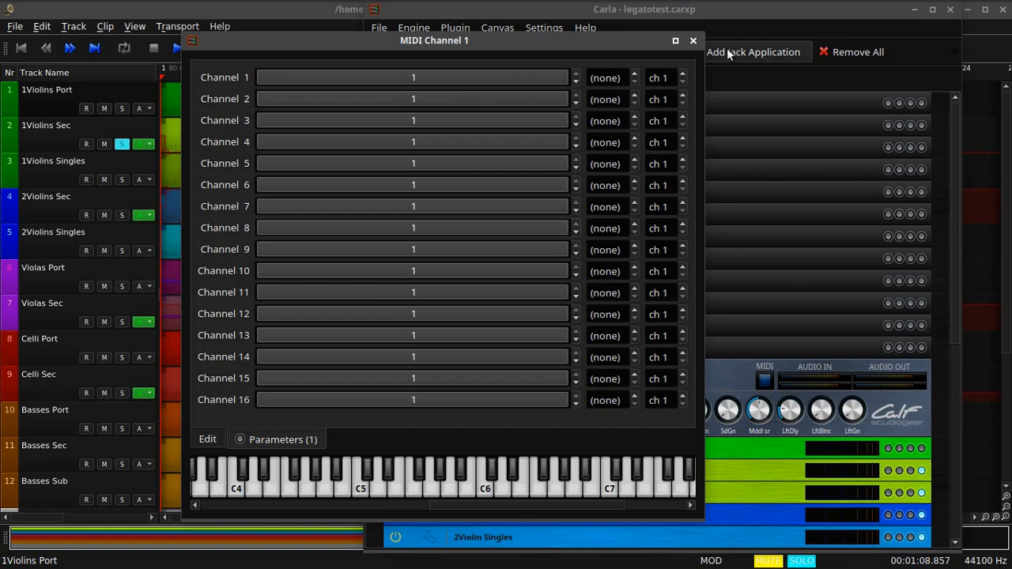
left_click(694, 41)
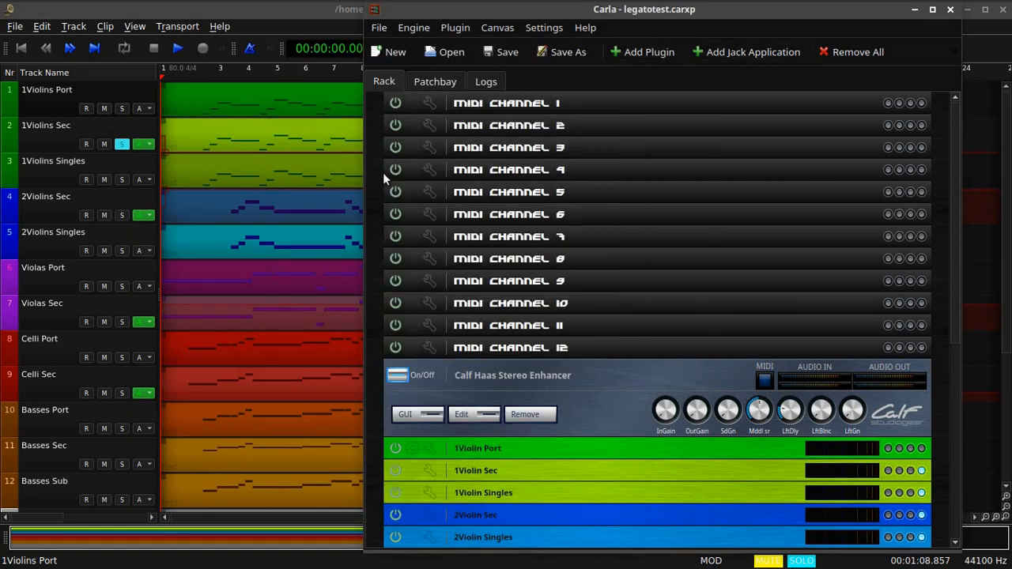
- Examine the MIDI Channel 2 filter's settings and per-channel parameters, compare them with the MIDI Channel 1 parameters, and close both windows
left_click(428, 125)
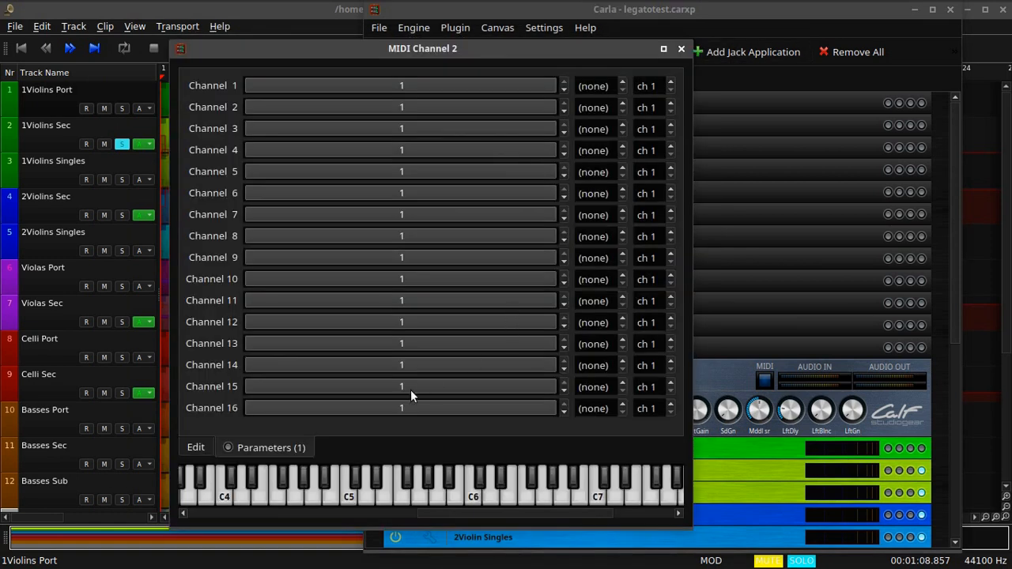
left_click(199, 447)
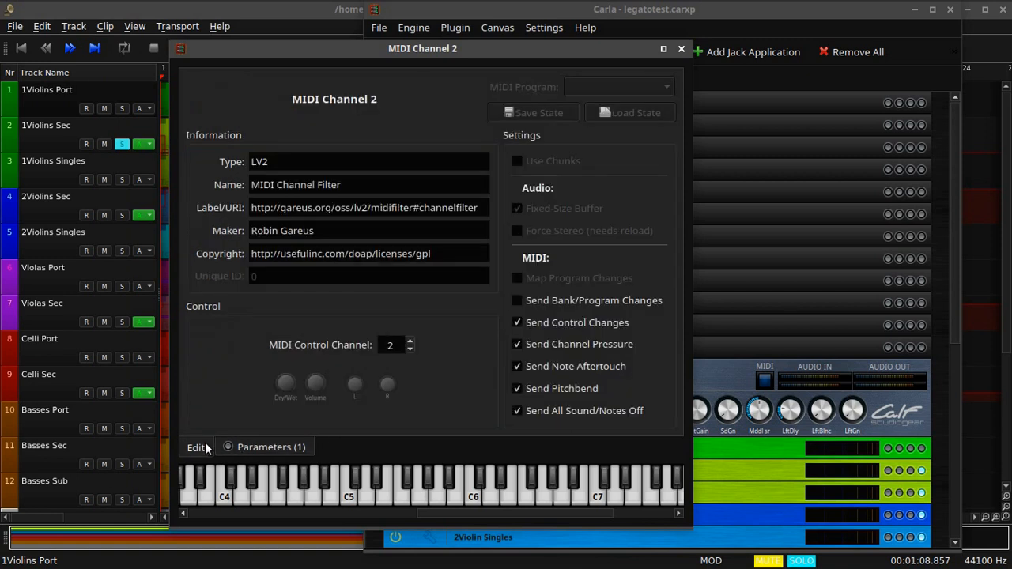
left_click(269, 448)
left_click(201, 449)
left_click(272, 447)
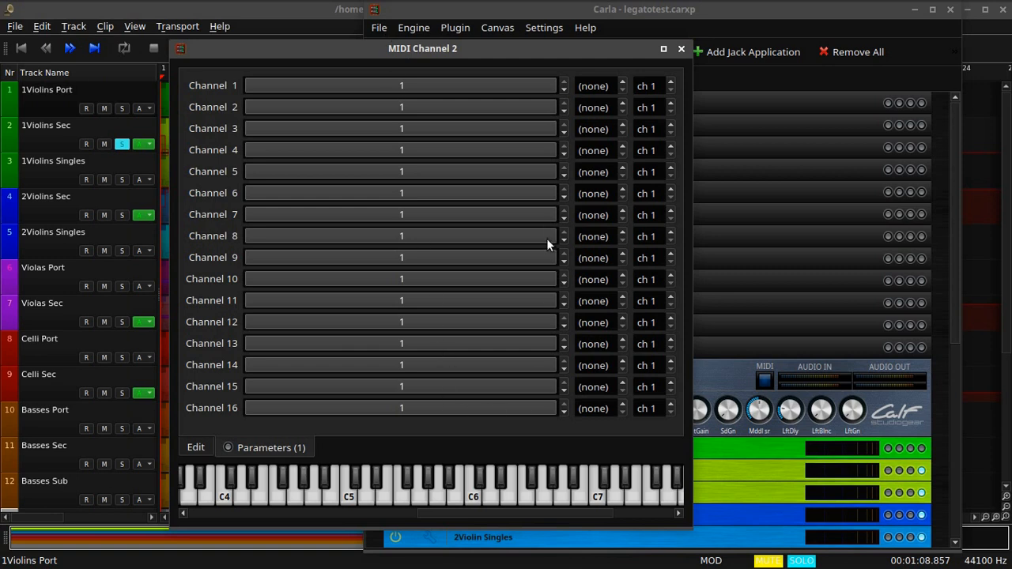
left_click(681, 49)
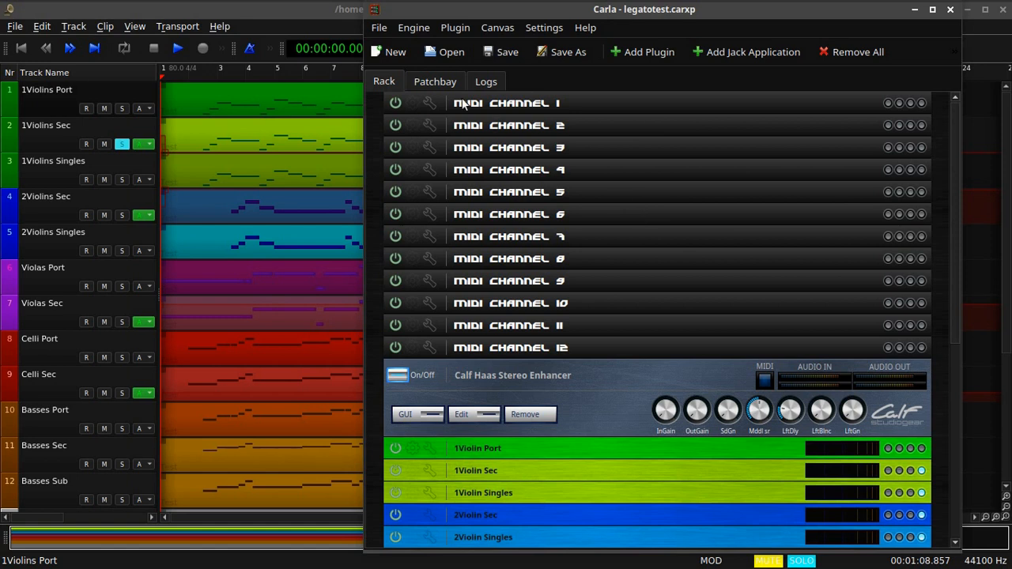
left_click(431, 104)
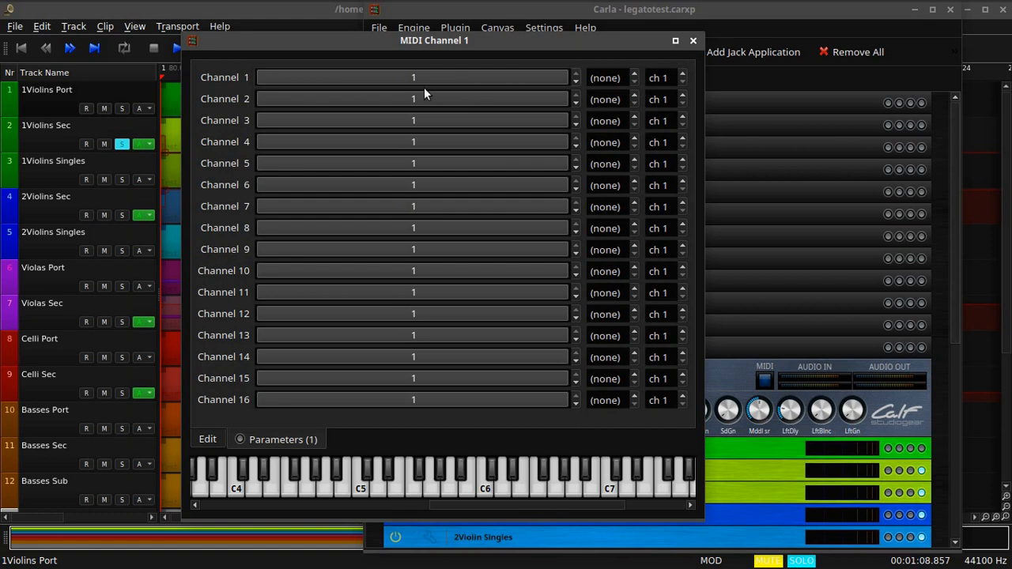
left_click(693, 40)
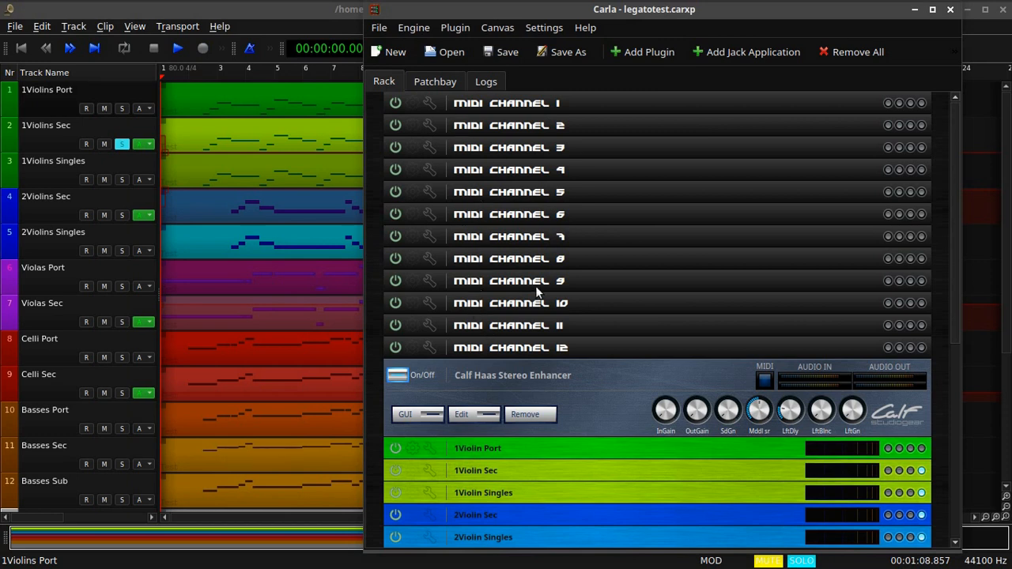
- Look over the rack from the MIDI channel filters down to the Bass Sub instrument and back up
scroll(609, 396, "down", 3)
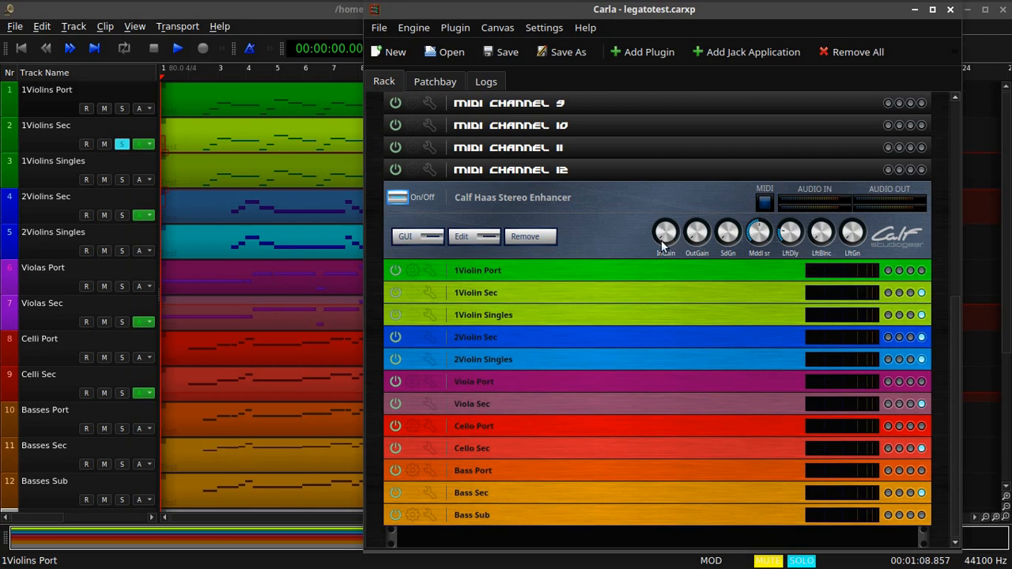
scroll(645, 225, "up", 3)
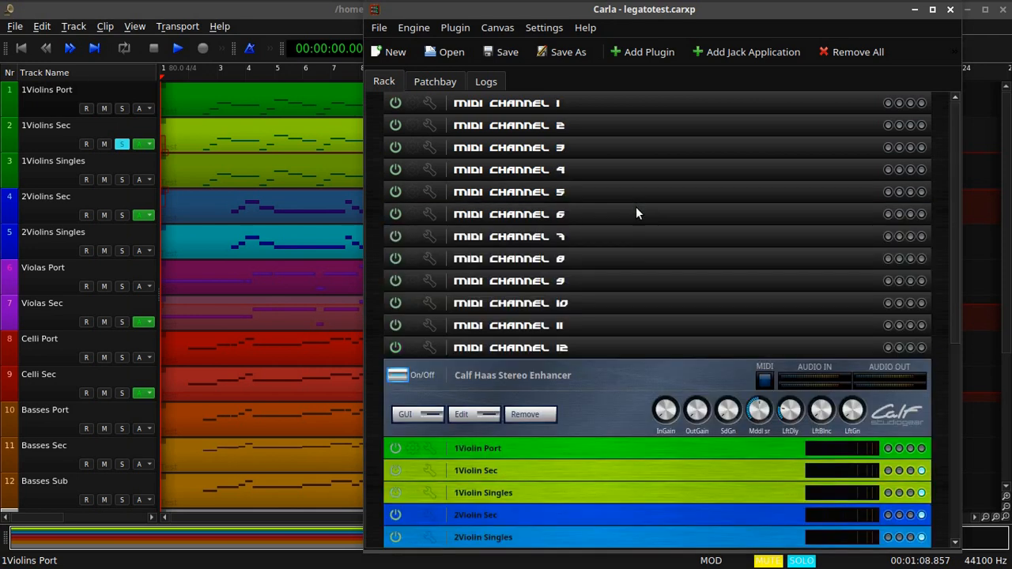
scroll(582, 249, "down", 3)
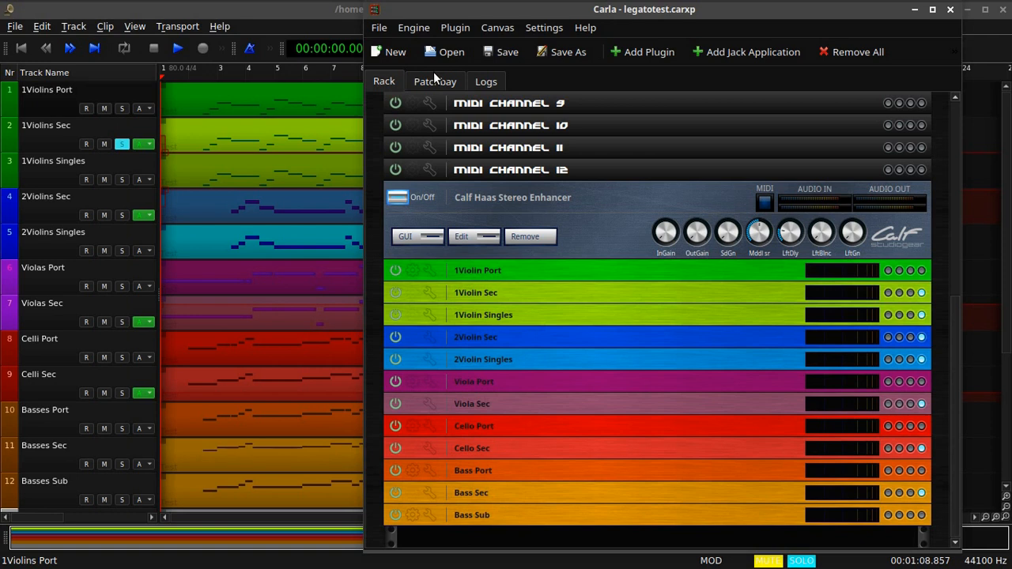
scroll(587, 138, "up", 3)
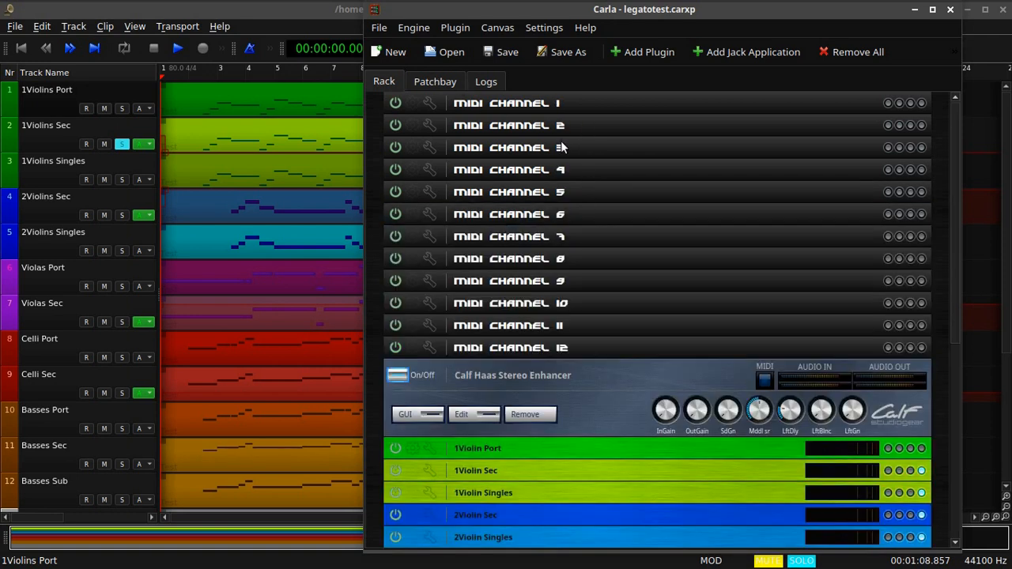
- Show the patchbay and zoom its canvas out to view the Midi Input feeding the MIDI channel filters
left_click(436, 81)
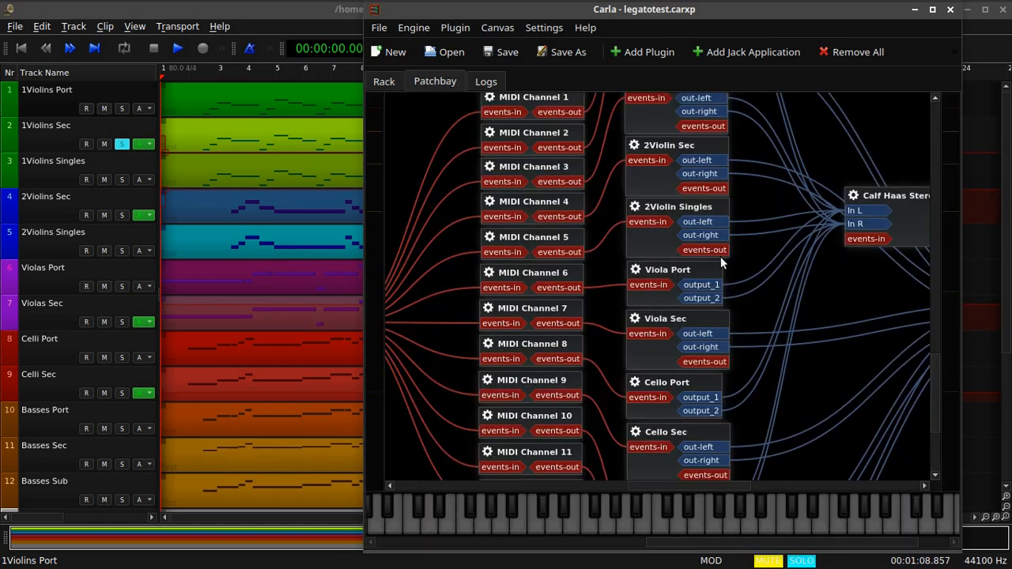
scroll(764, 275, "up", 2)
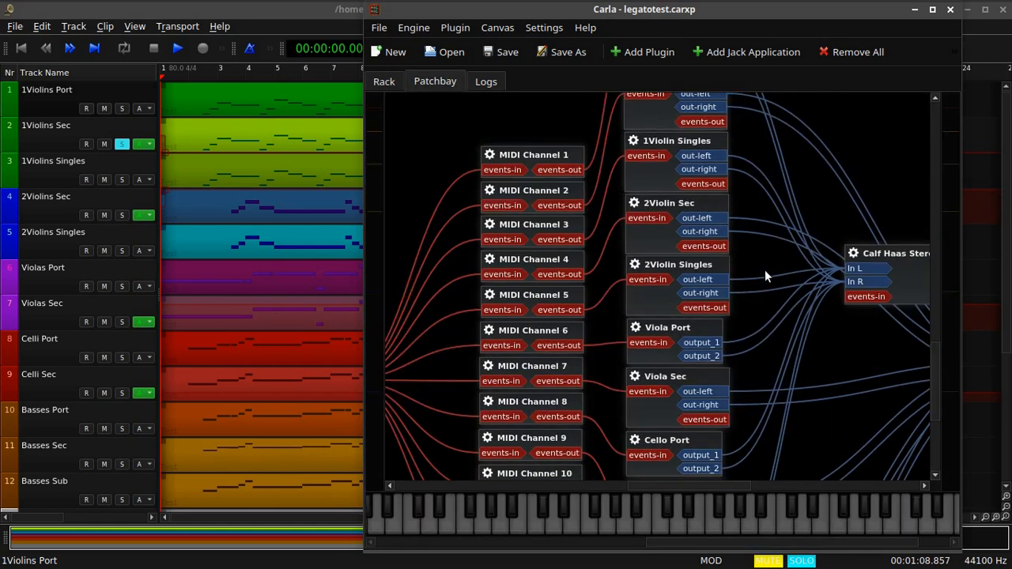
left_click(497, 29)
mouse_move(516, 128)
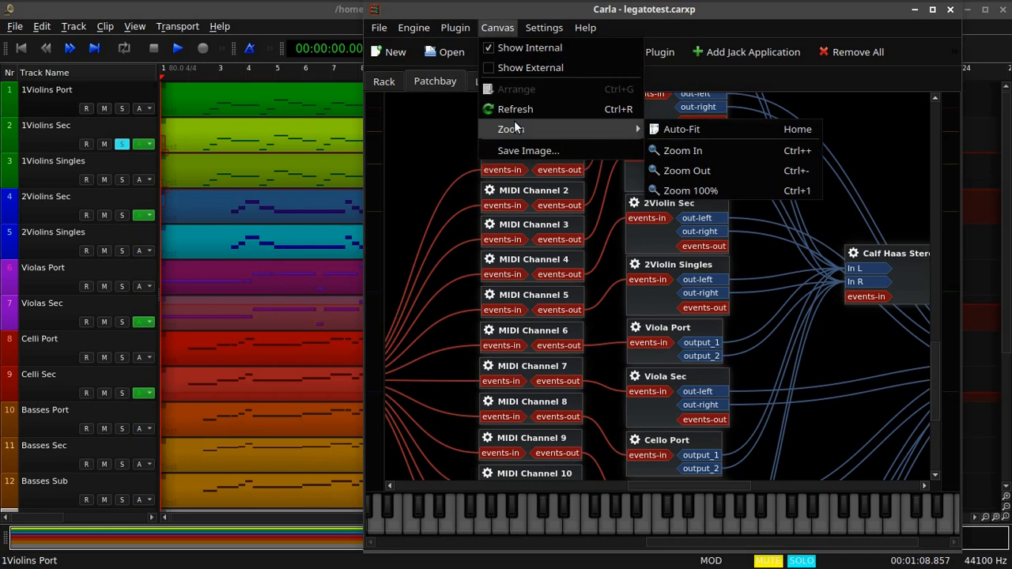
left_click(696, 170)
left_click_drag(829, 168, 857, 150)
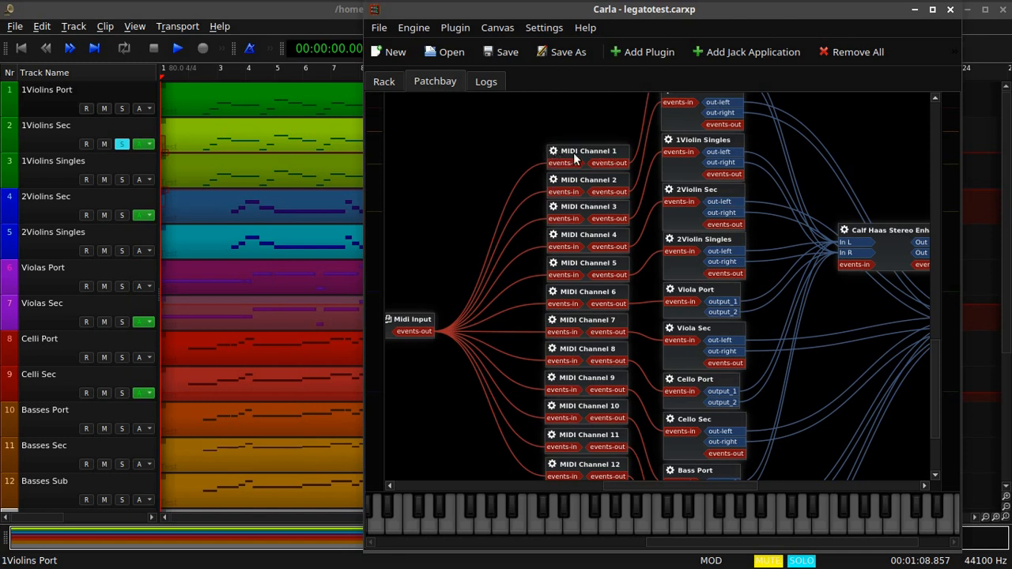
- Trace the patchbay connections from the MIDI channel filters through the instruments and the Calf Haas Stereo Enhancer to the Audio Output
left_click_drag(578, 122, 514, 204)
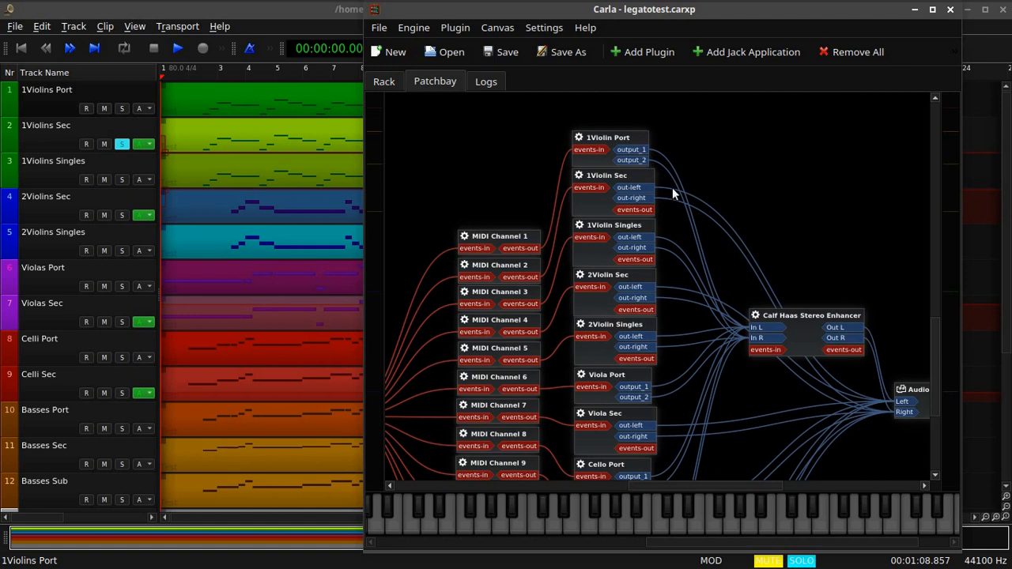
left_click_drag(854, 191, 740, 159)
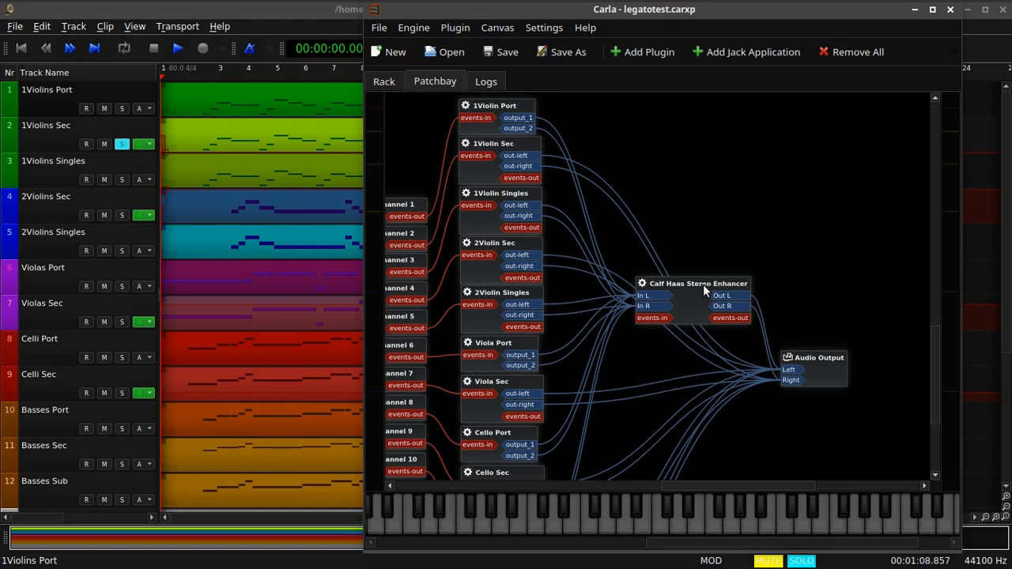
left_click_drag(725, 244, 682, 192)
left_click_drag(724, 222, 703, 202)
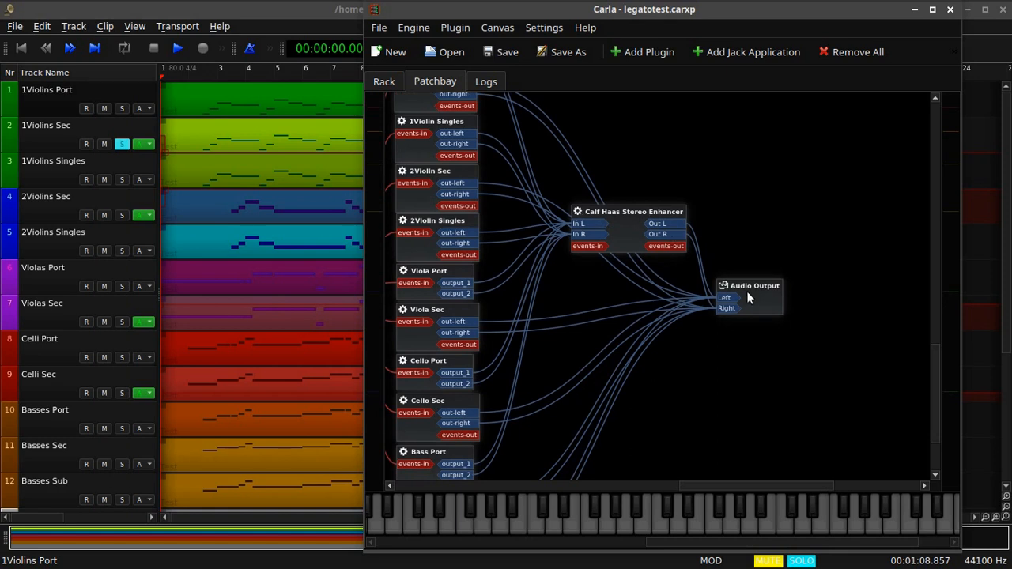
left_click_drag(836, 210, 878, 218)
left_click_drag(624, 312, 695, 287)
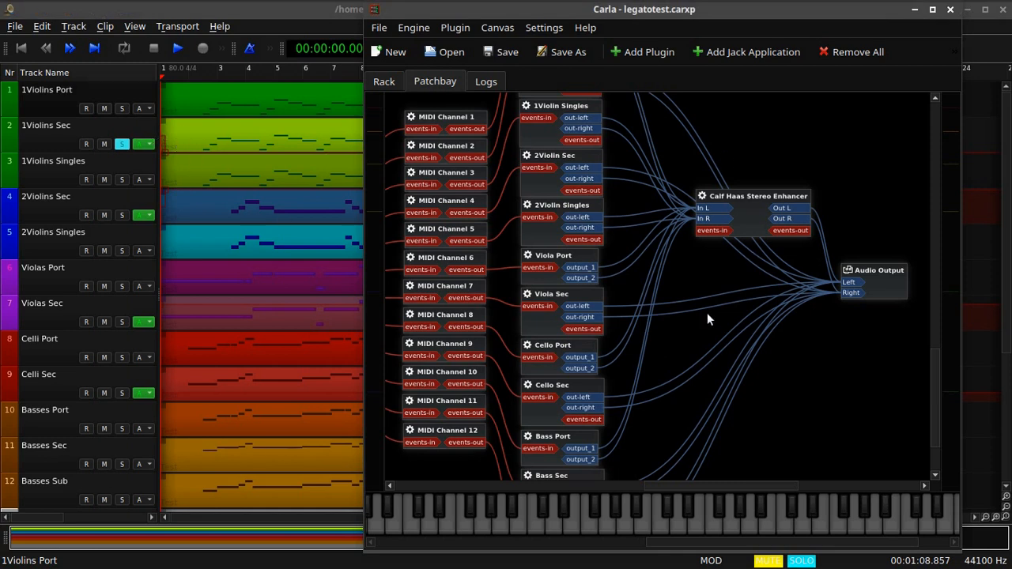
left_click_drag(700, 281, 776, 289)
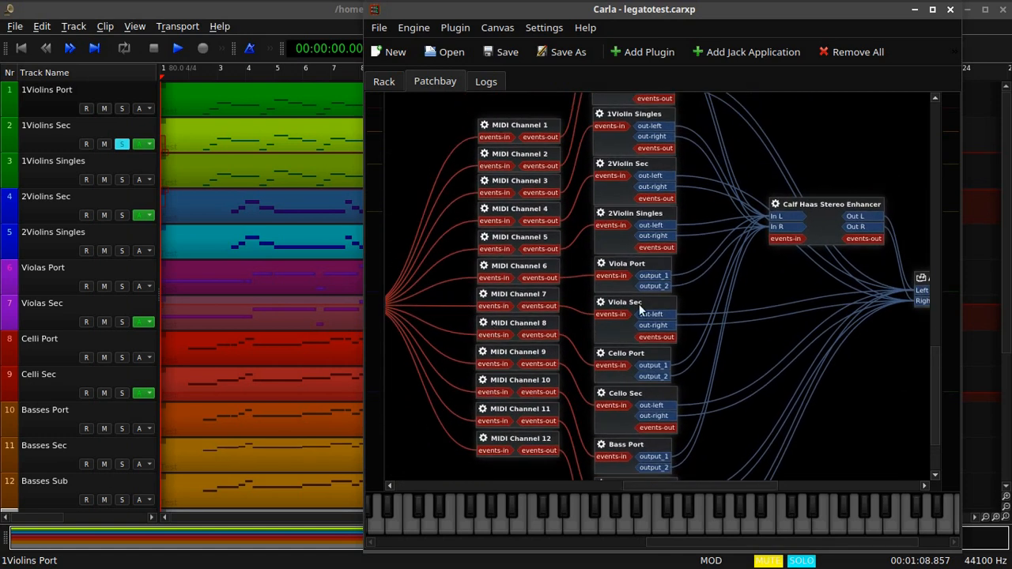
left_click_drag(747, 291, 467, 194)
left_click_drag(827, 242, 848, 207)
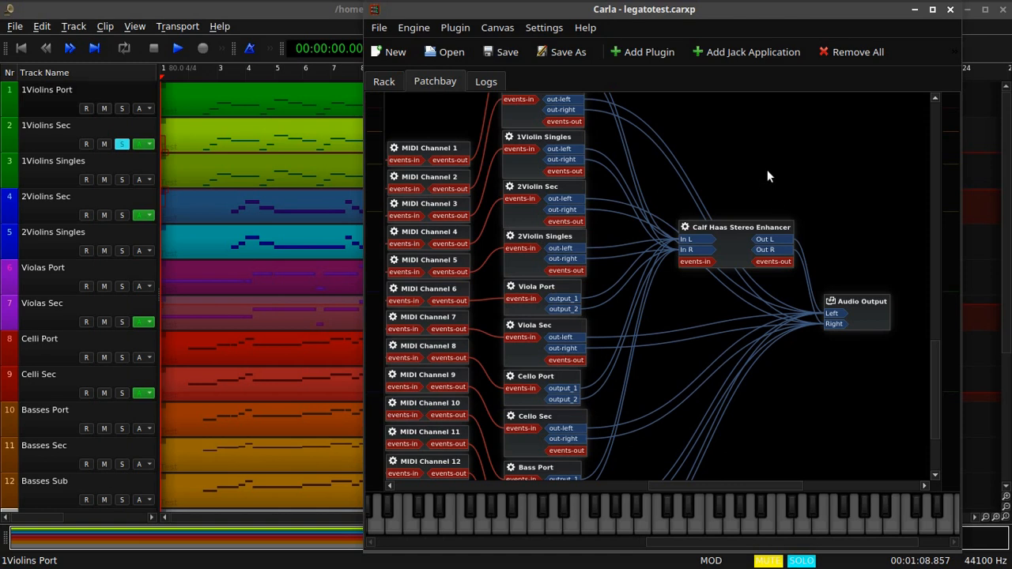
- Return to the rack and view the colour and skin options available for 1Violin Port without choosing any
left_click(386, 82)
scroll(634, 381, "down", 3)
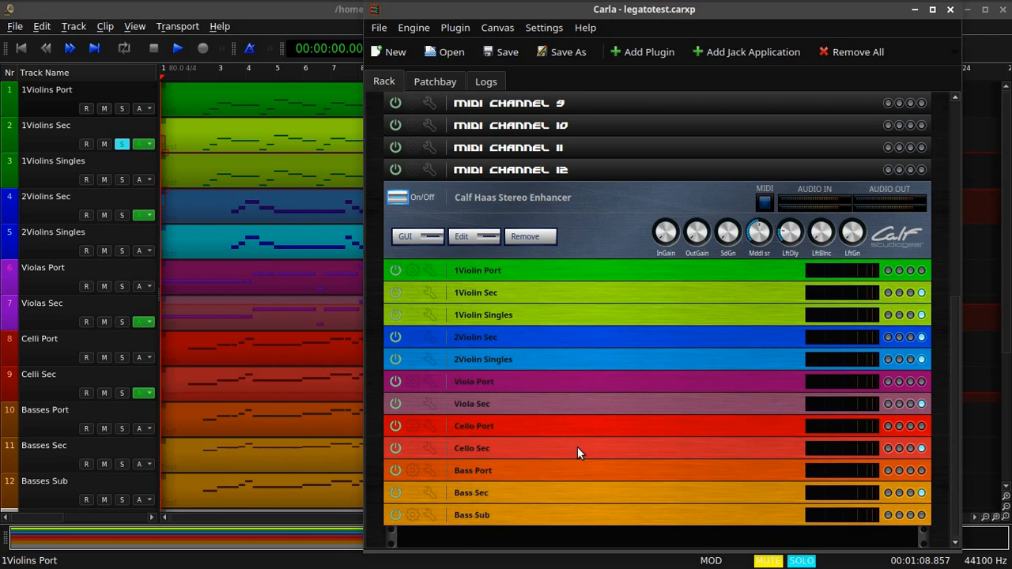
right_click(613, 277)
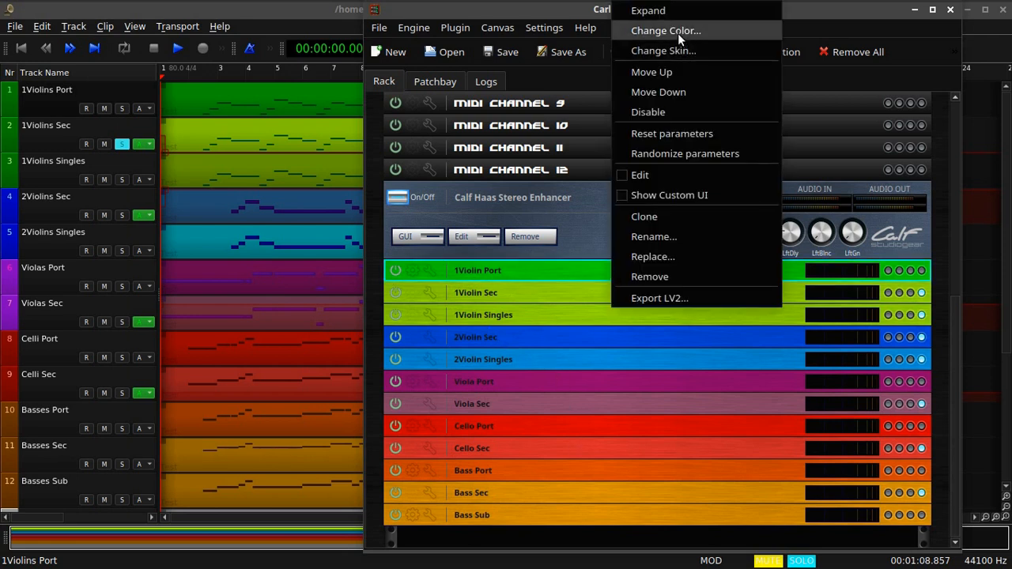
left_click(574, 270)
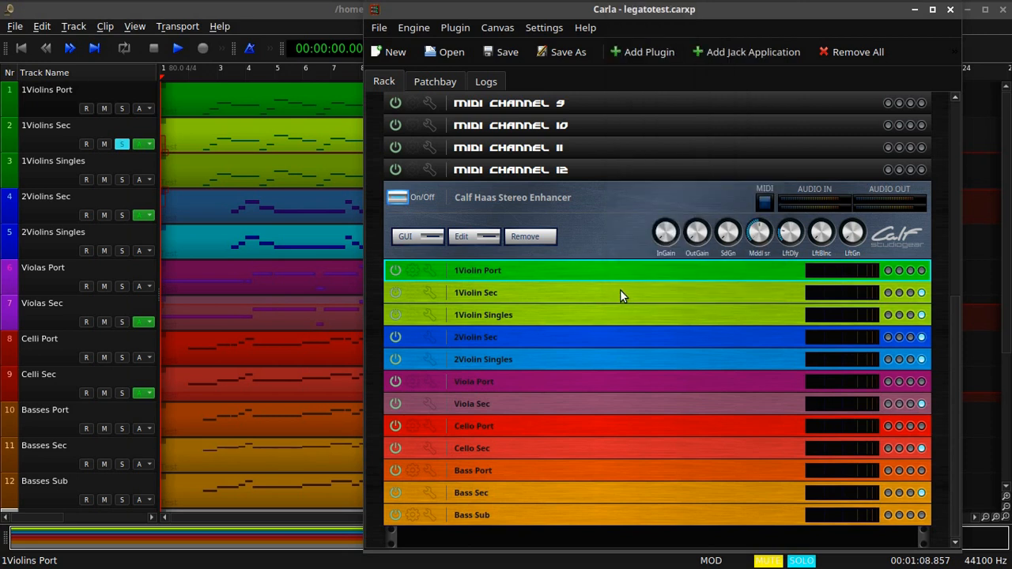
- Examine the DSK SF2 player settings of the 1Violin Port instrument, including Mono and Porta, and close its window
scroll(607, 291, "up", 1)
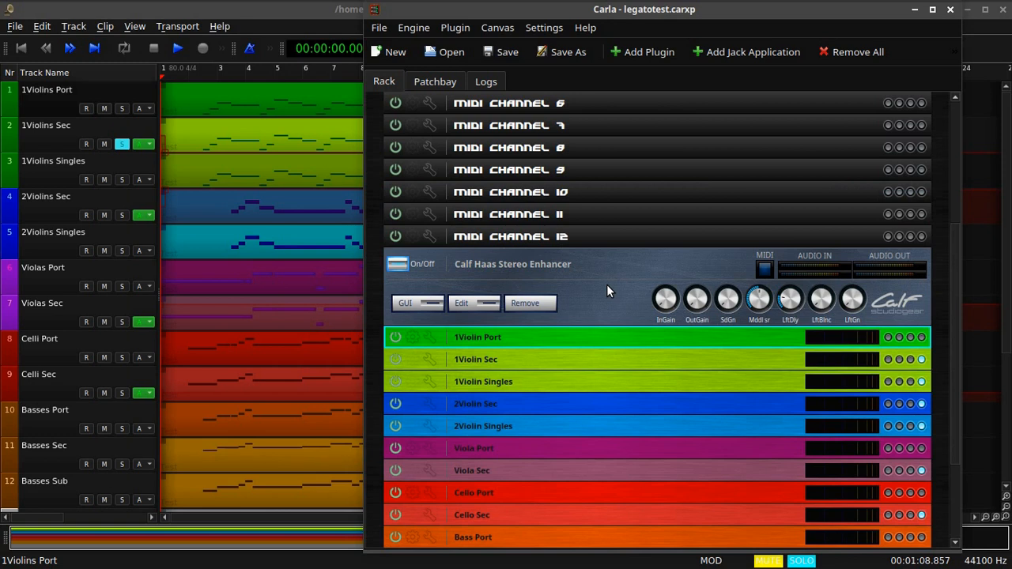
scroll(609, 288, "up", 2)
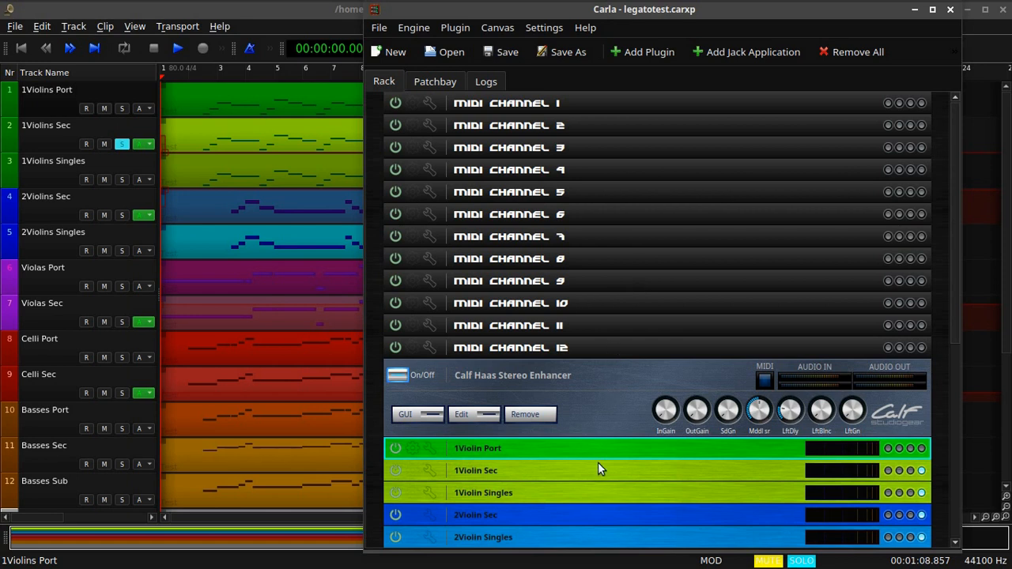
scroll(599, 468, "down", 1)
scroll(598, 469, "down", 1)
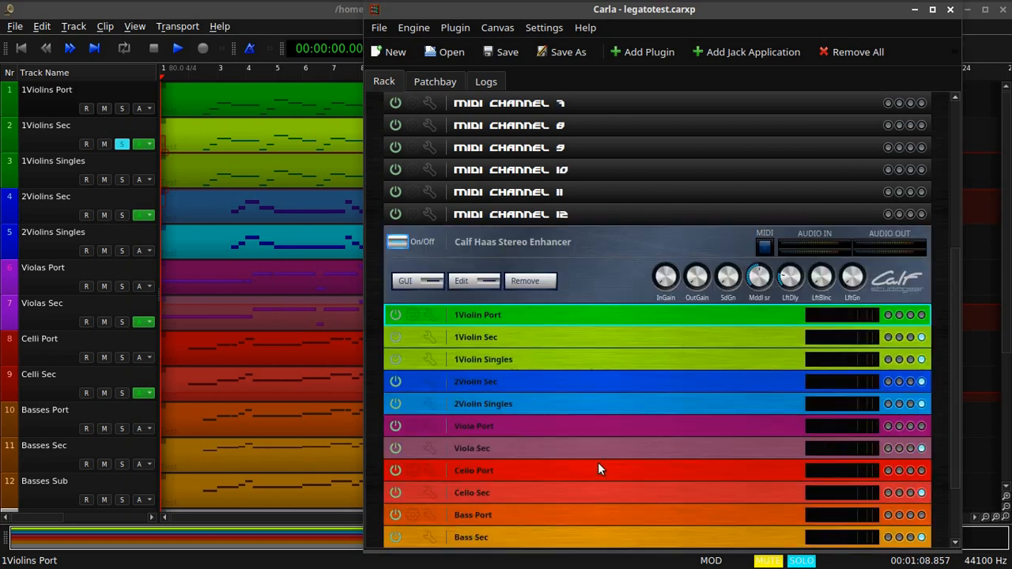
left_click(416, 315)
left_click_drag(579, 94, 376, 106)
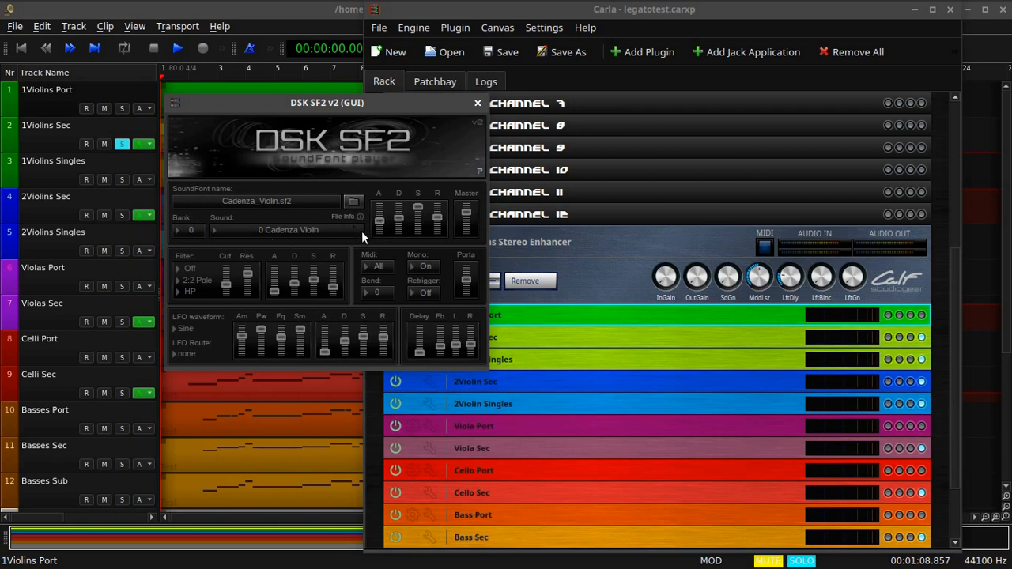
left_click_drag(322, 103, 344, 132)
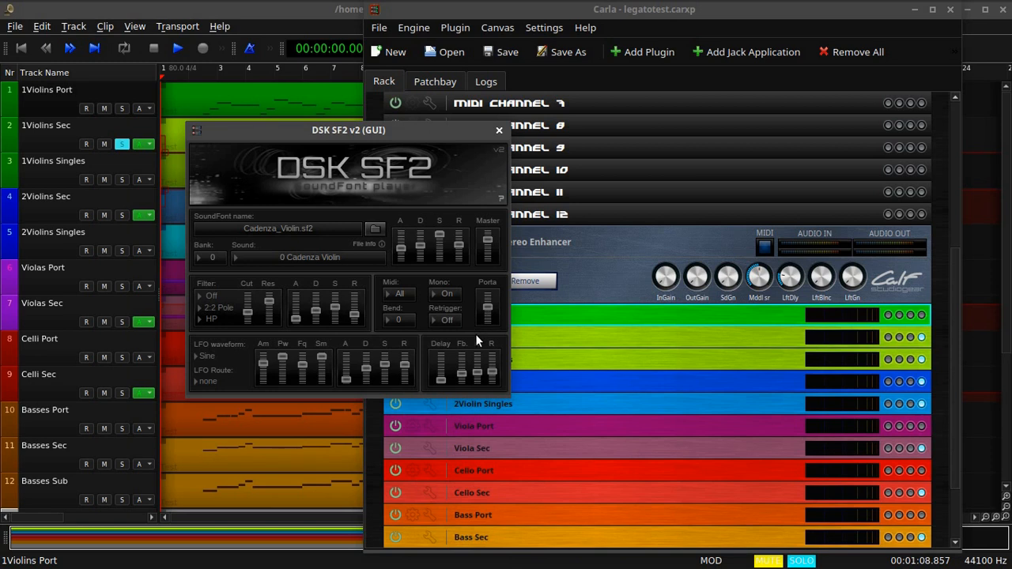
left_click(499, 130)
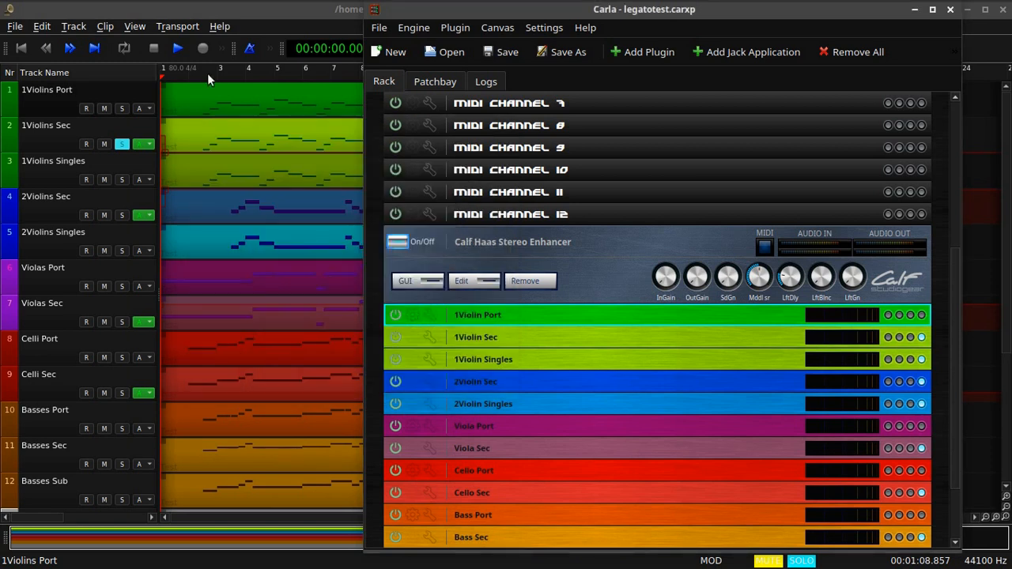
- Open the 1Violins Port clip in Qtractor's MIDI editor and examine the overlapping notes and volume curve around bar 3
double_click(228, 103)
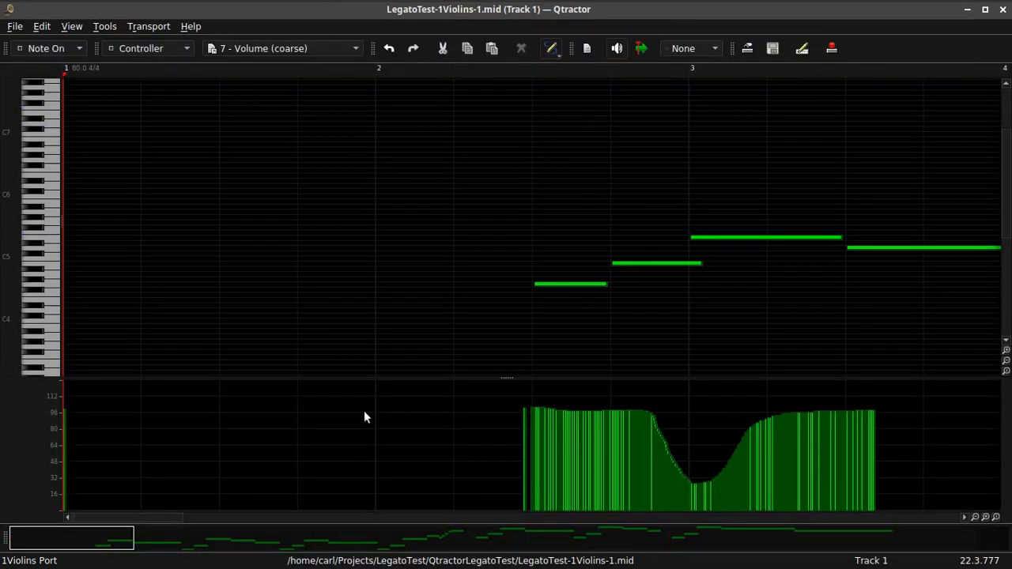
left_click(974, 517)
left_click(974, 517)
left_click(974, 517)
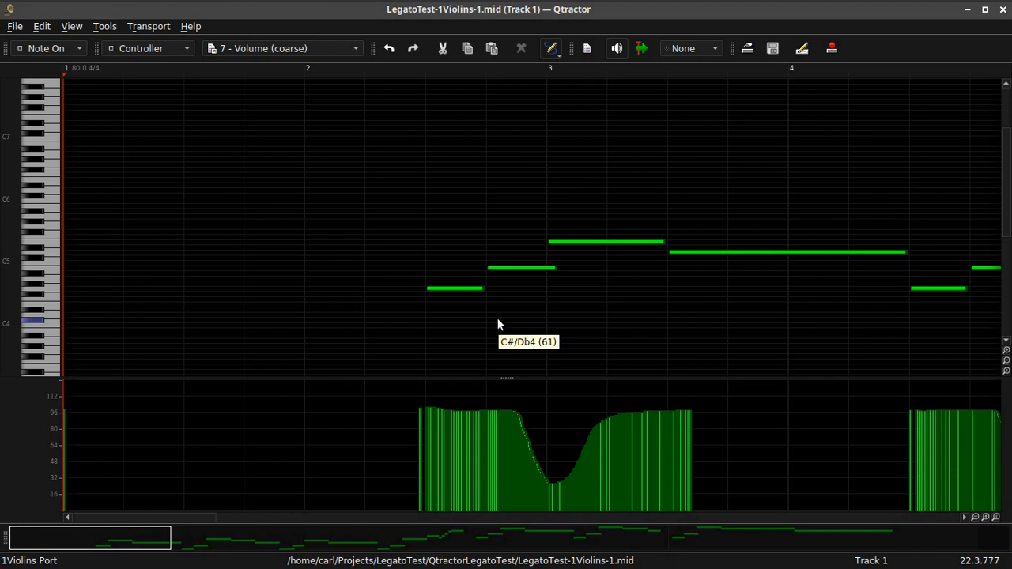
mouse_move(554, 269)
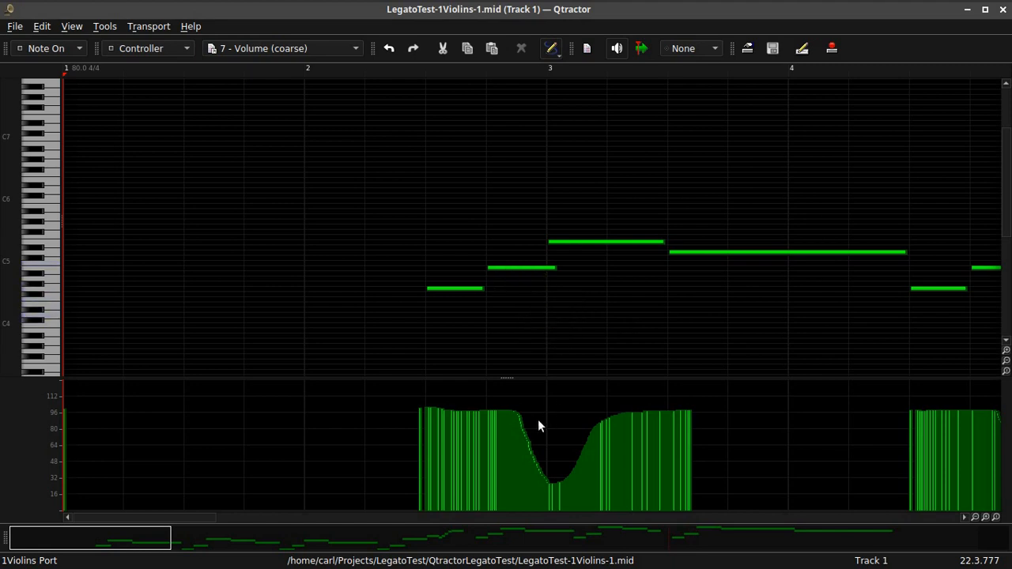
- View the clip's note velocities, and switch the event display back to Controller 7 - Volume (coarse)
left_click(145, 52)
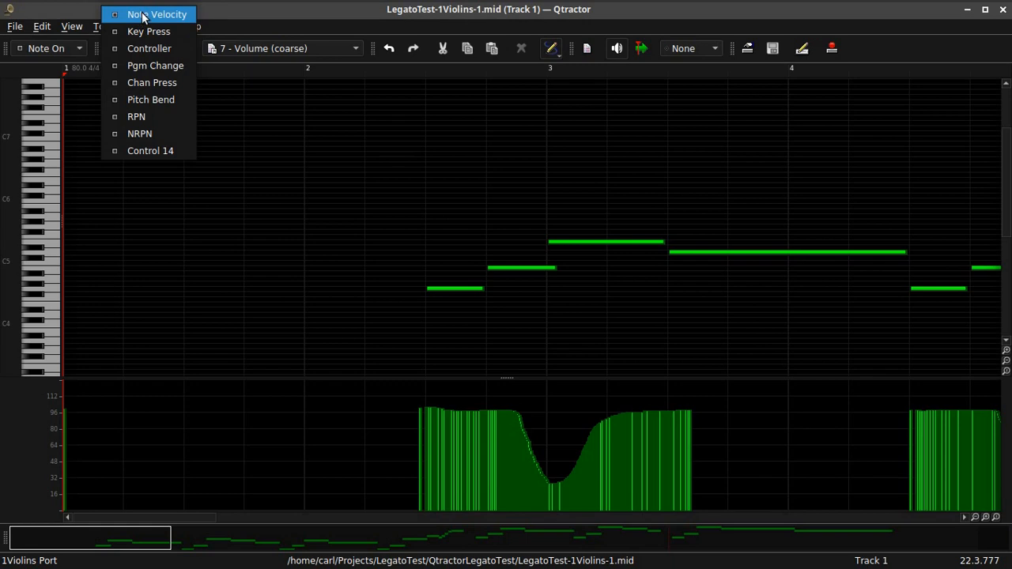
left_click(144, 13)
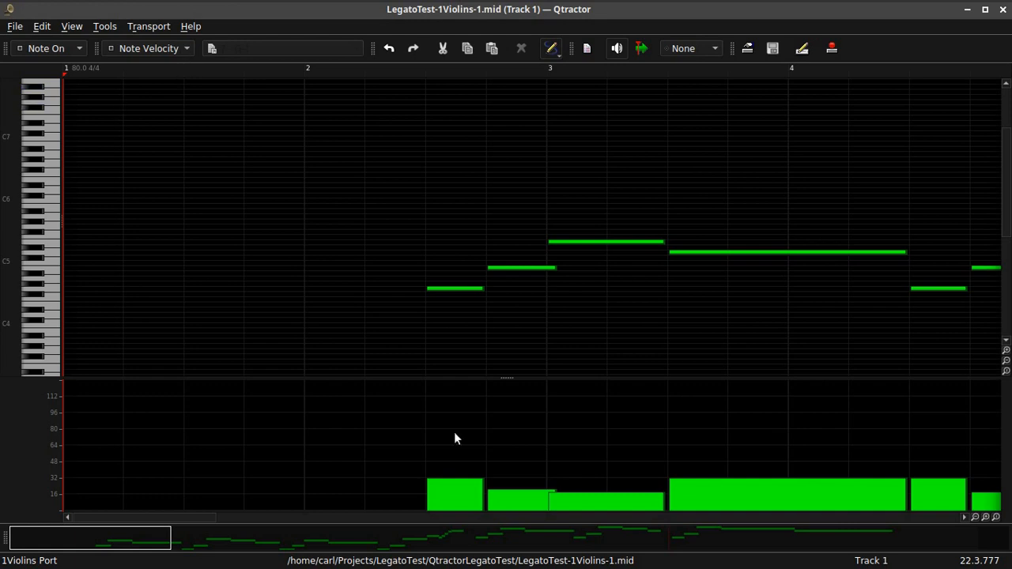
left_click(157, 50)
left_click(158, 87)
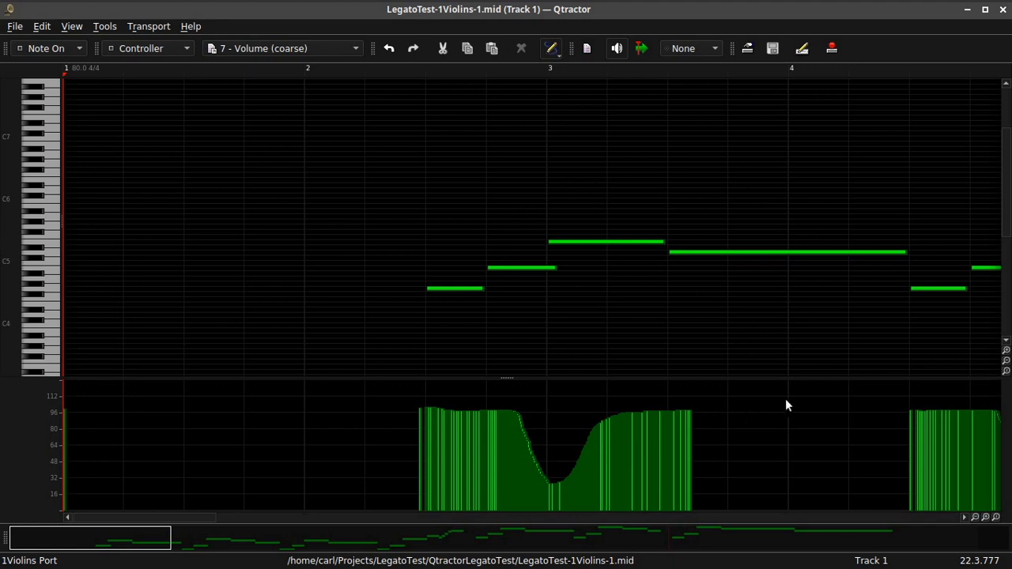
- Examine the notes and volume curves in bars 3 to 5 of the 1Violins Port clip, and close the MIDI editor
left_click_drag(216, 517, 197, 510)
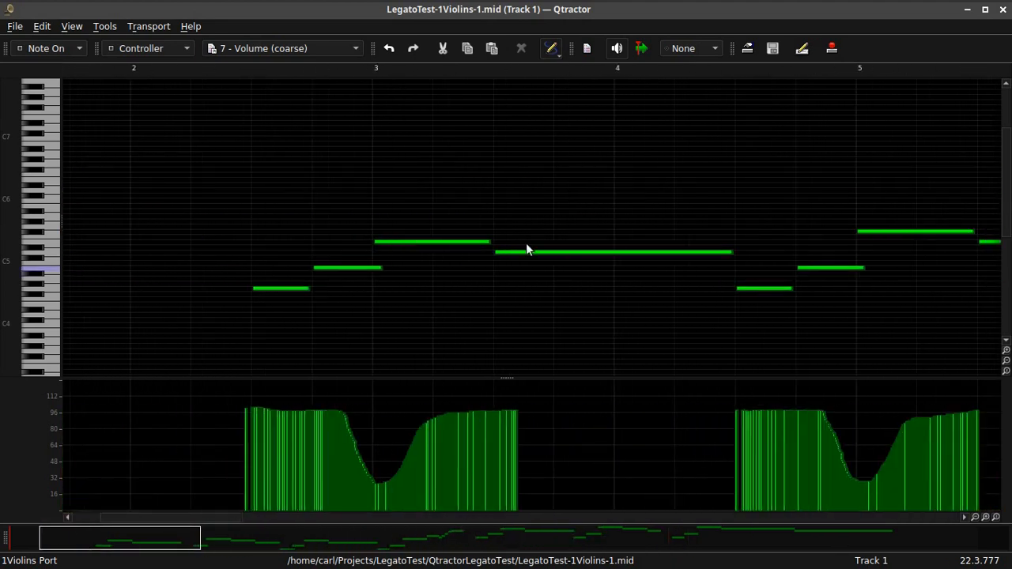
left_click(1003, 9)
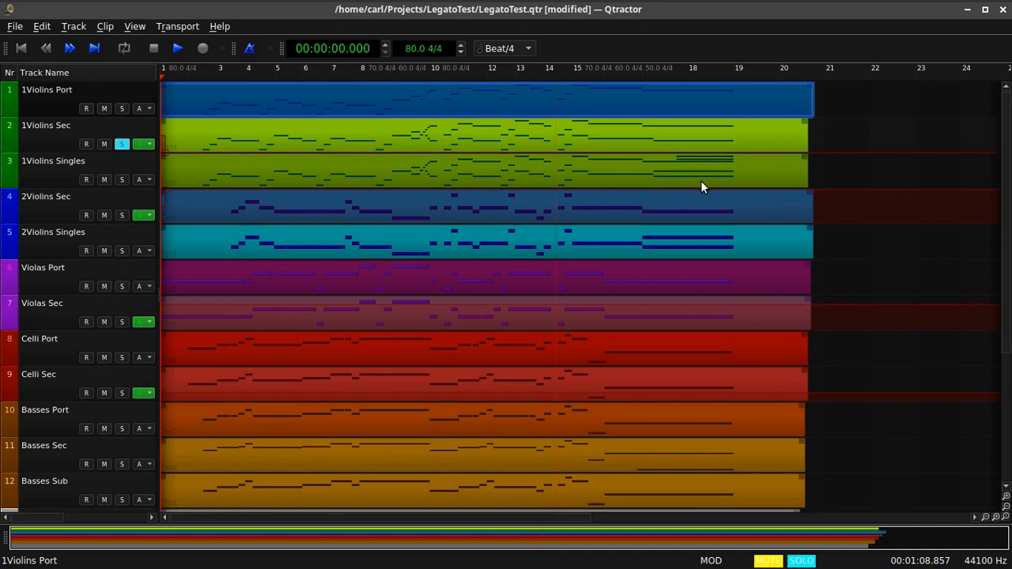
- Review the arrangement's tracks from 1Violins Port down to MixDown, and briefly compare them with the instrument rack in Carla
mouse_move(689, 170)
mouse_move(702, 147)
mouse_move(648, 172)
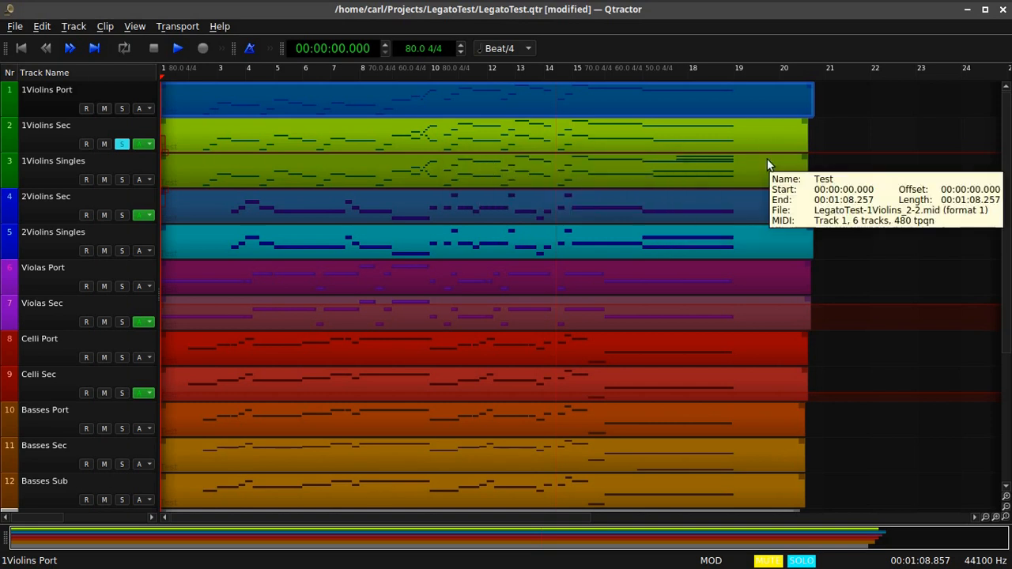
scroll(872, 259, "down", 5)
scroll(873, 265, "up", 5)
scroll(874, 267, "down", 3)
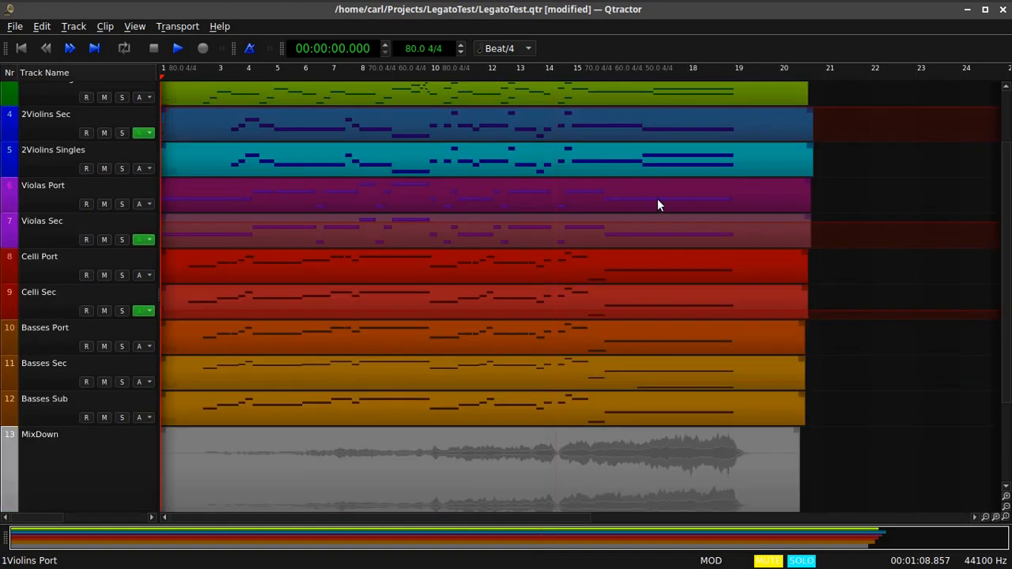
scroll(660, 202, "down", 3)
scroll(189, 228, "up", 3)
scroll(228, 145, "up", 3)
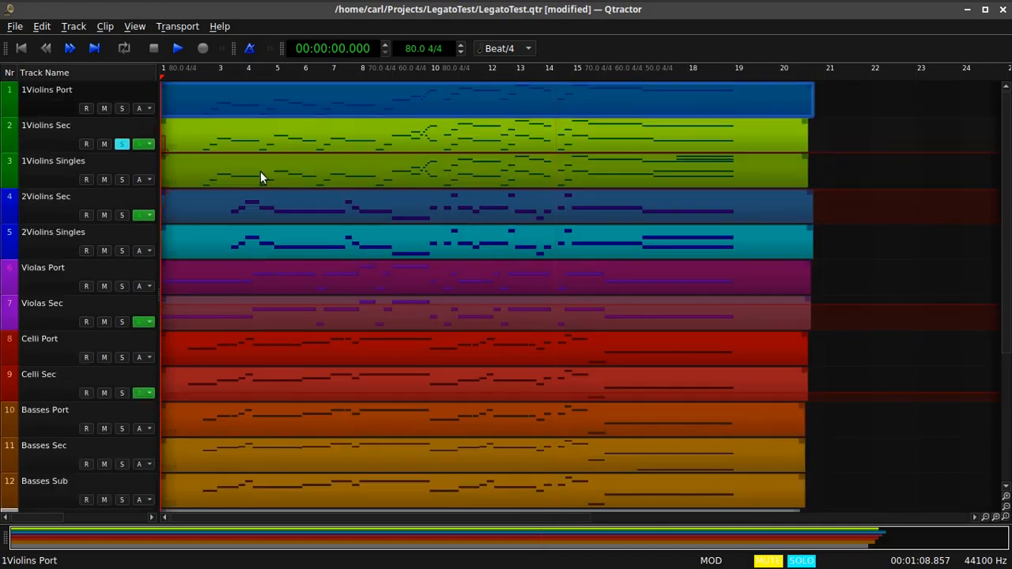
left_click(68, 4)
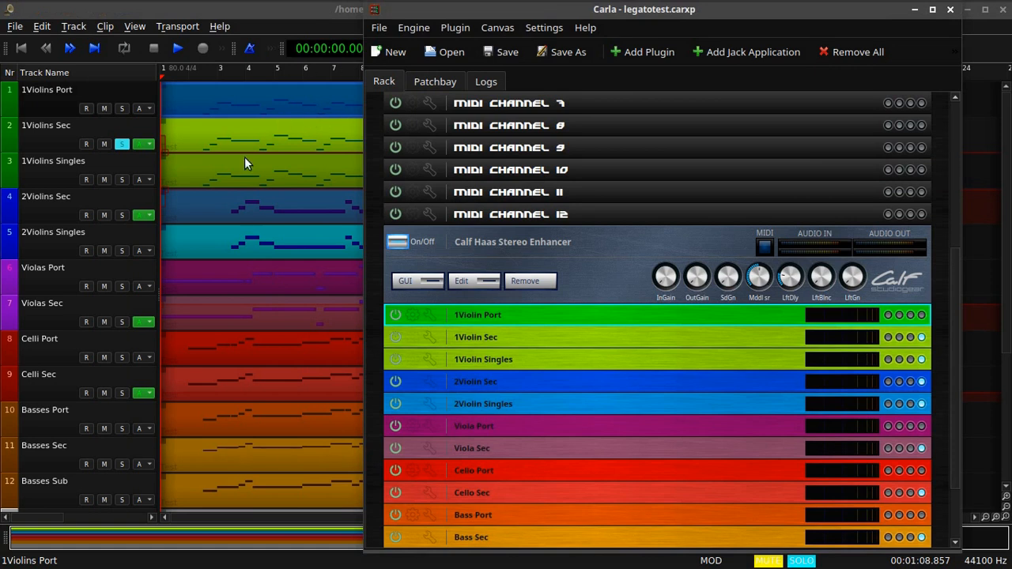
left_click(273, 14)
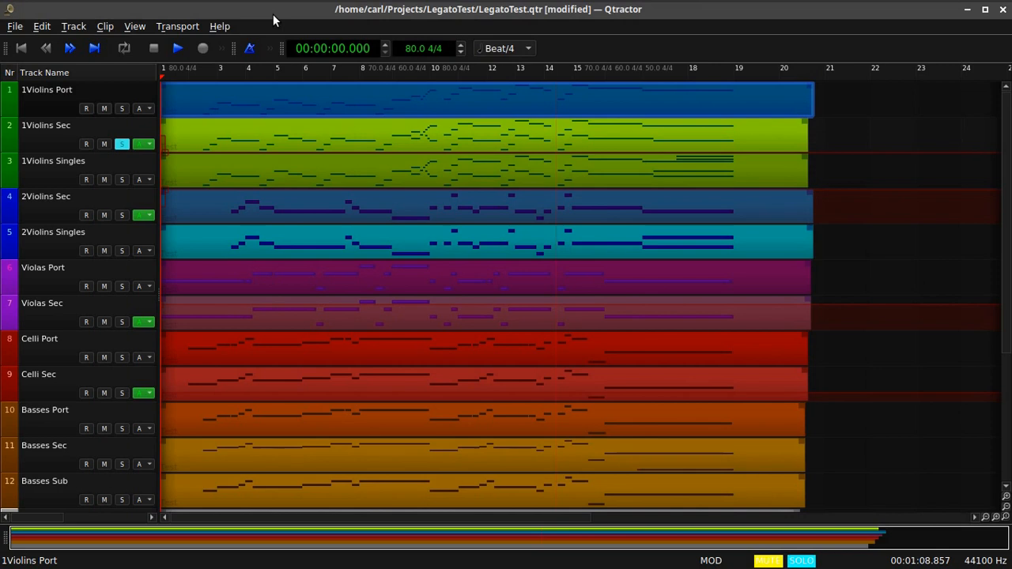
- View Qtractor's audio and MIDI connections, and check the JACK Audio Connection Kit's Session window before closing it
key("F8")
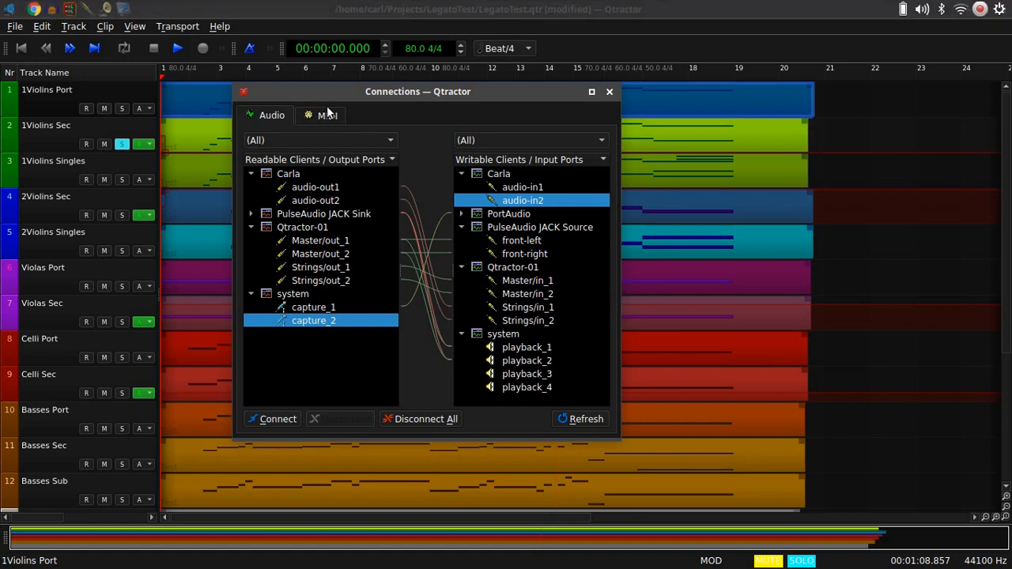
left_click(327, 117)
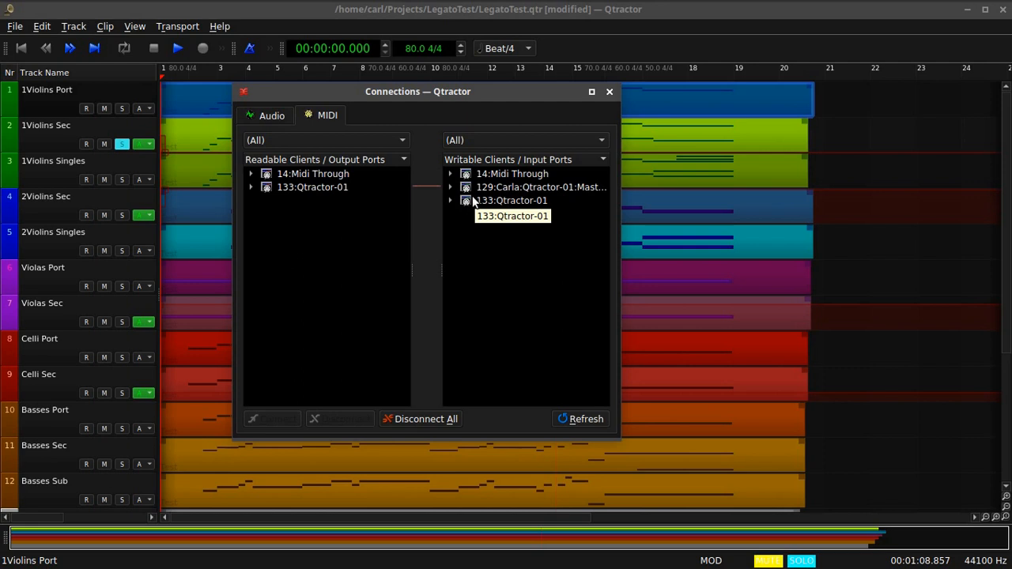
mouse_move(22, 6)
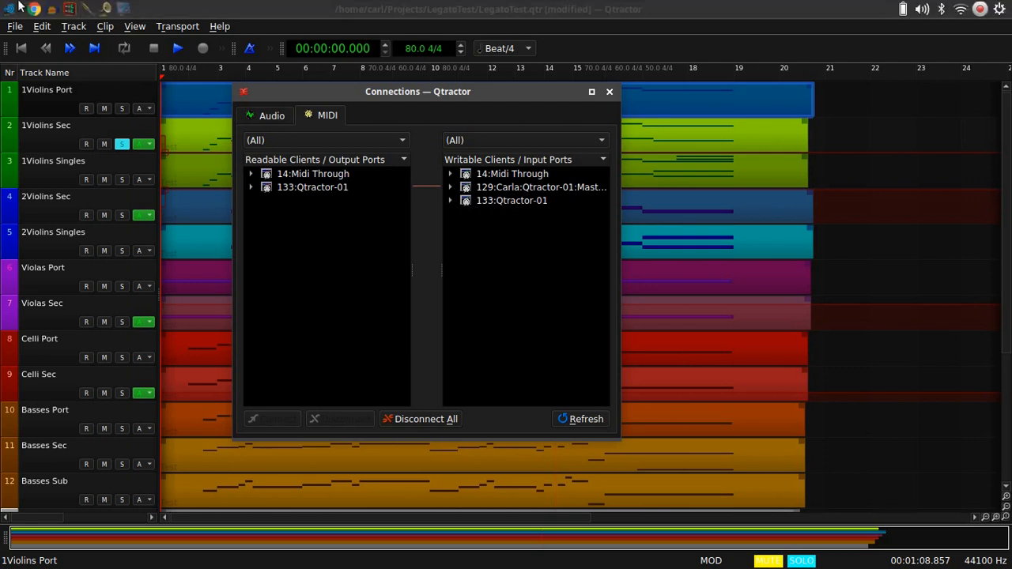
left_click(94, 10)
left_click(410, 199)
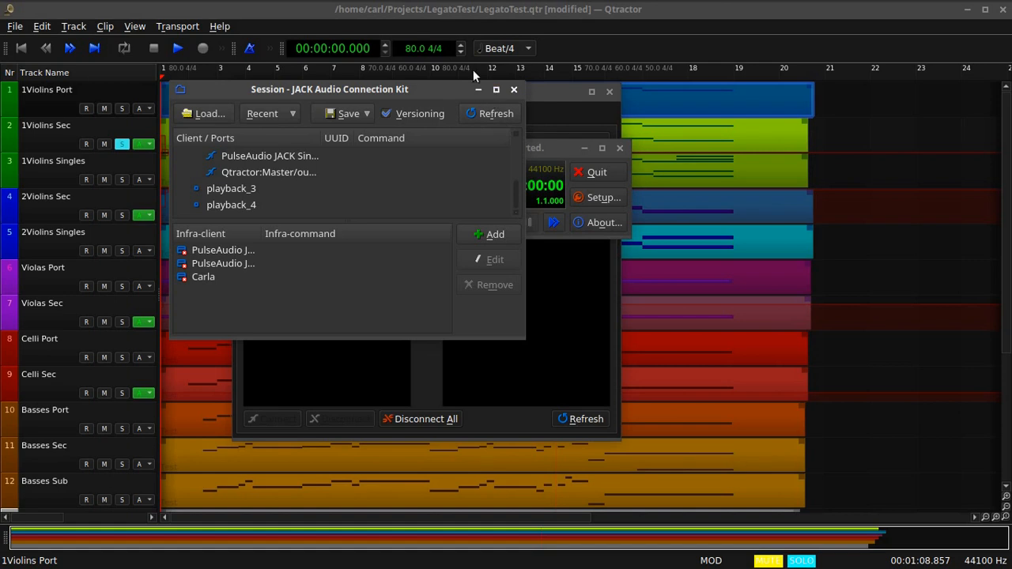
left_click(514, 90)
left_click(517, 93)
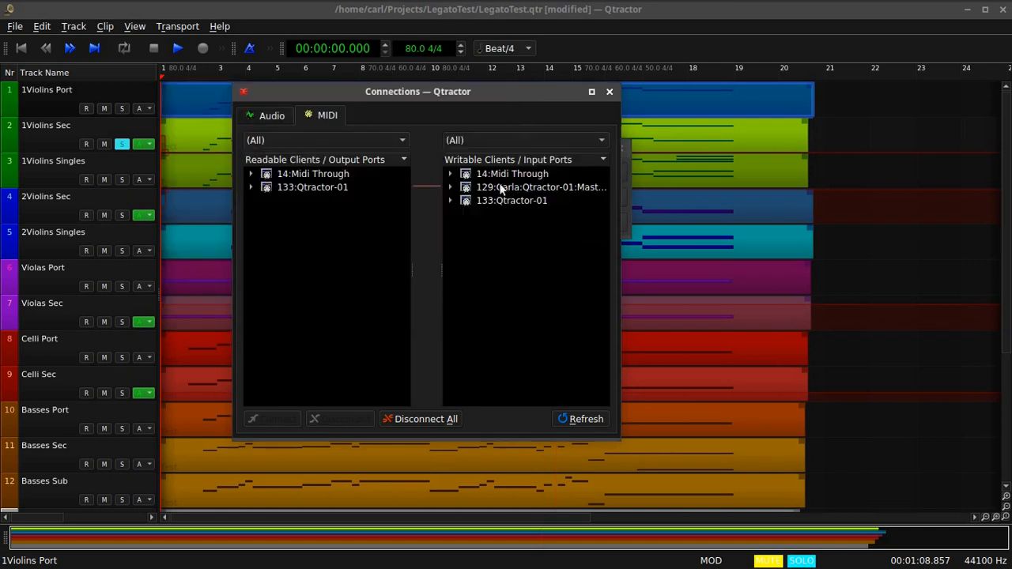
- Return to Qtractor's Connections window and review the audio connections between Carla, Qtractor and the system outputs
left_click(613, 15)
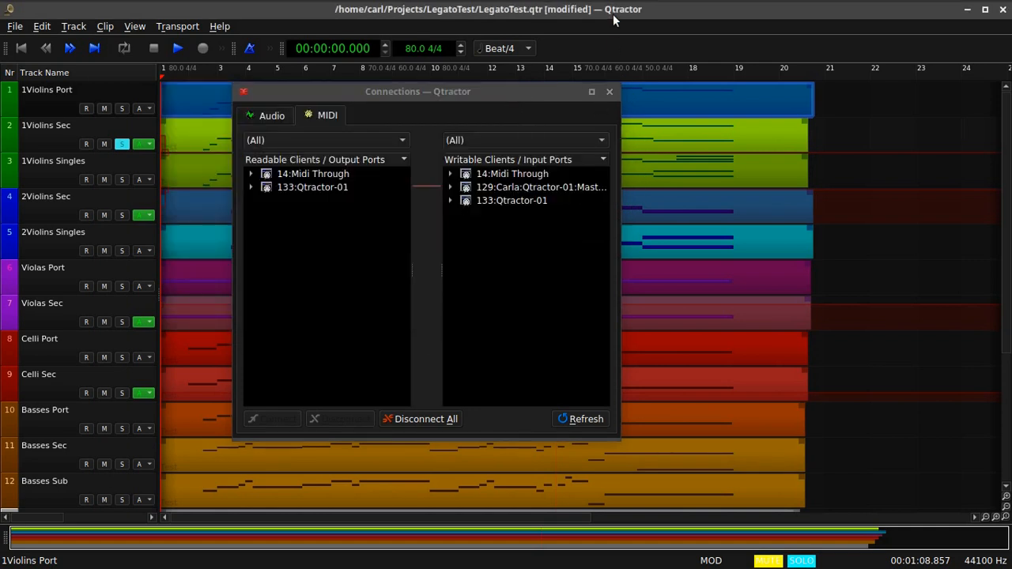
left_click(545, 94)
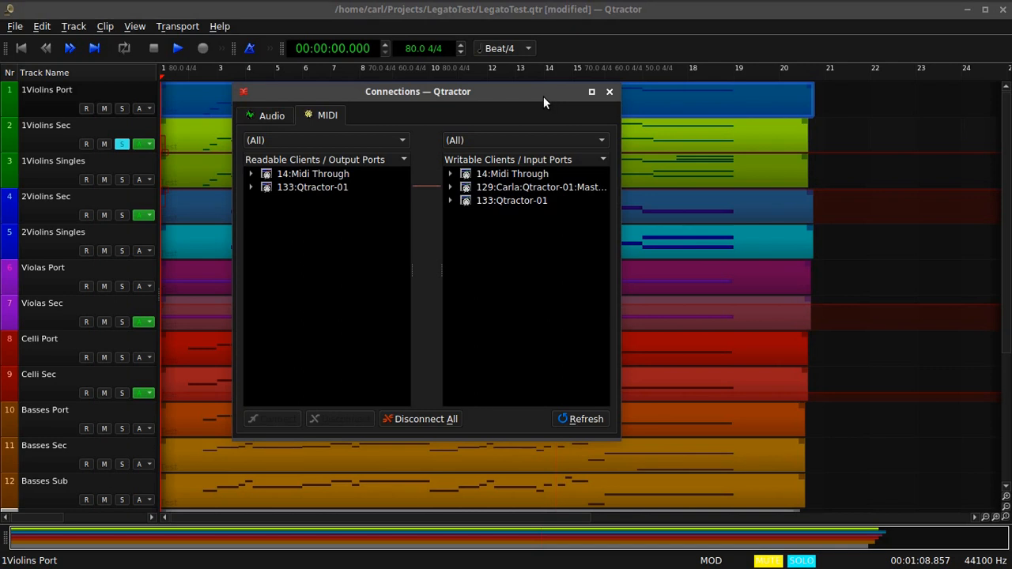
left_click(282, 117)
left_click(270, 116)
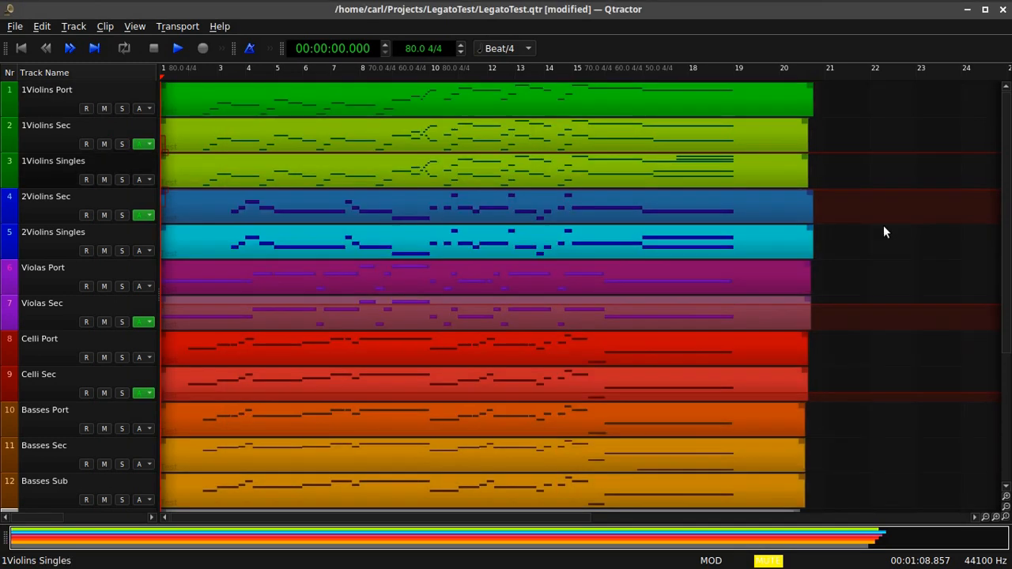
- Unmute the MixDown track and solo it
scroll(886, 237, "down", 5)
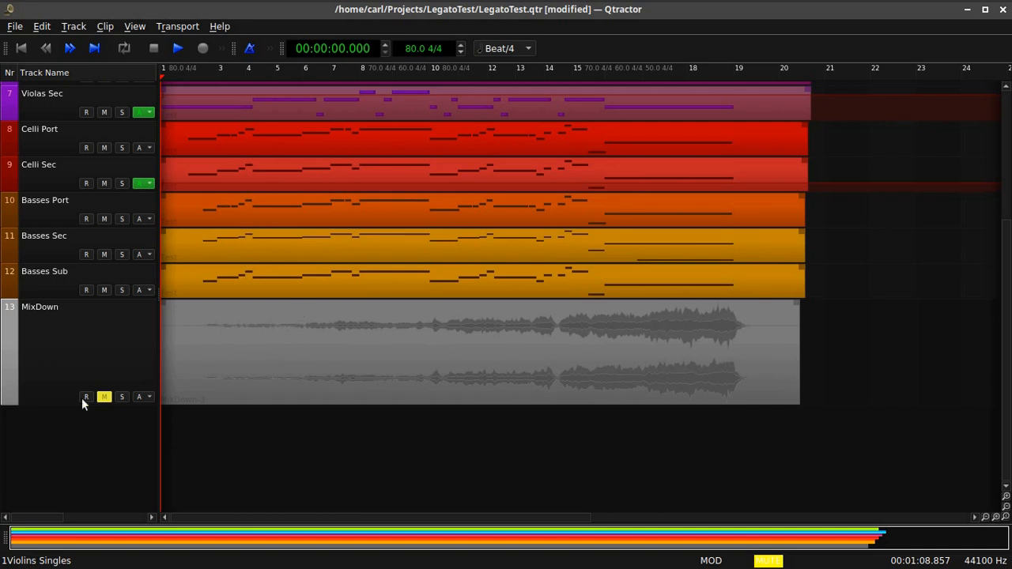
left_click(103, 397)
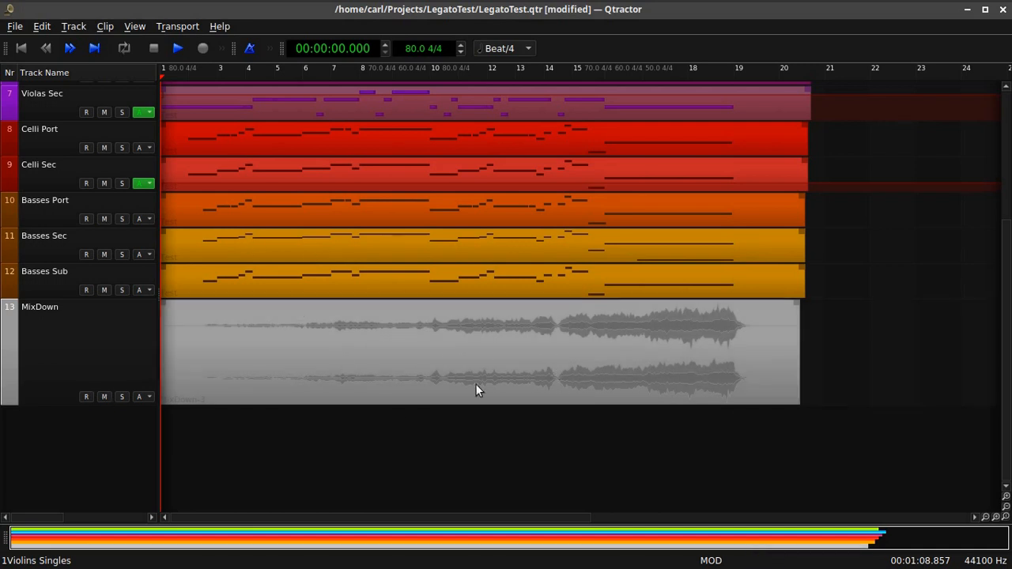
left_click(122, 397)
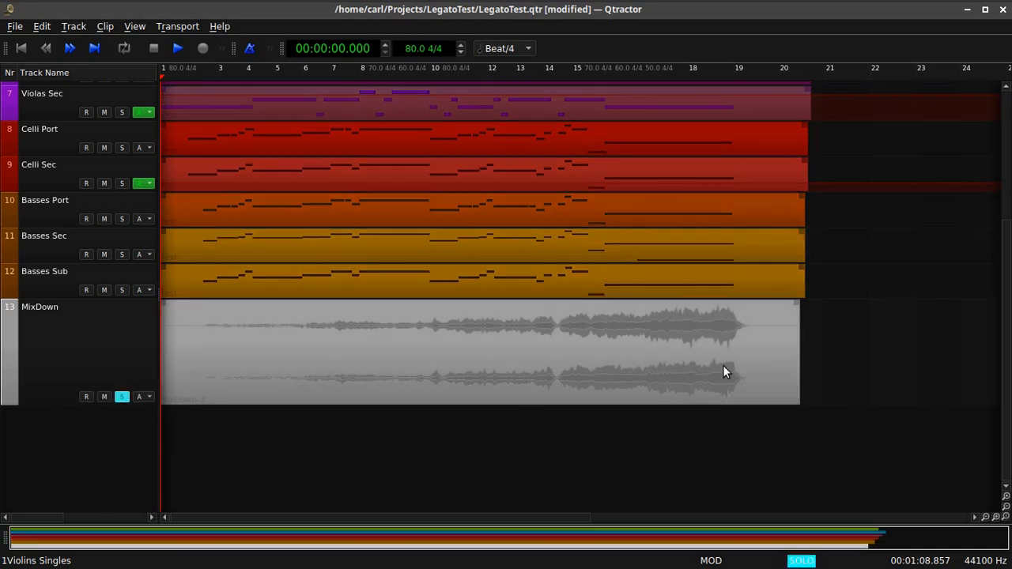
scroll(427, 319, "up", 2)
scroll(431, 320, "down", 2)
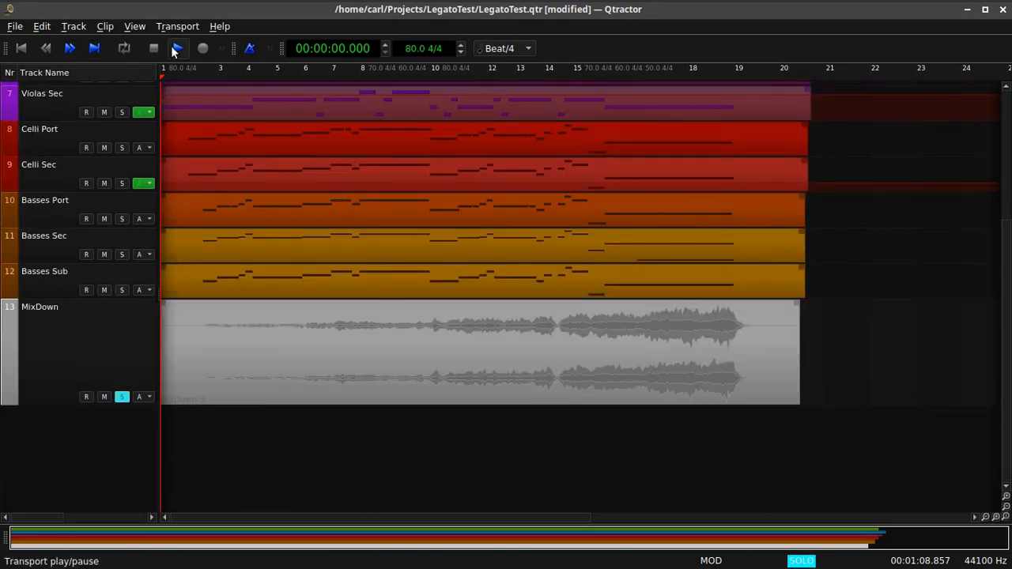
scroll(443, 210, "up", 5)
scroll(419, 205, "down", 5)
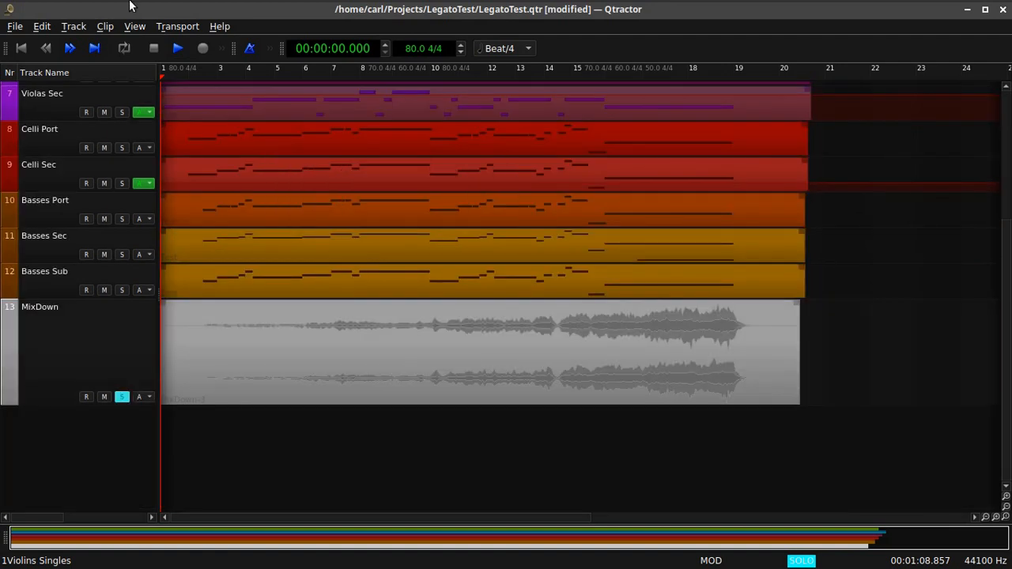
- Switch to Carla, examine the channel parameters of the MIDI Channel 1 filter, and close its window
mouse_move(105, 8)
left_click(73, 10)
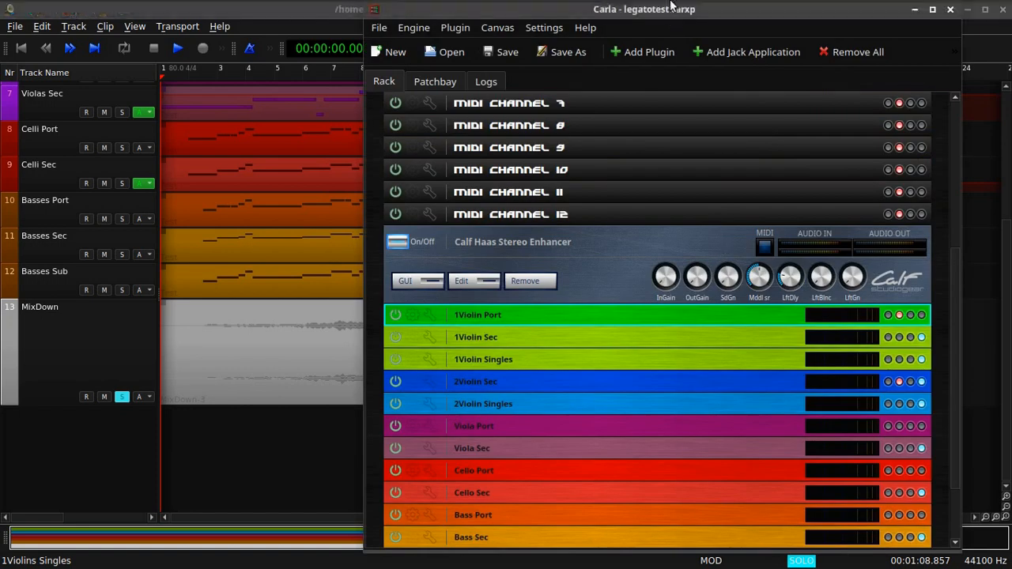
scroll(760, 181, "up", 2)
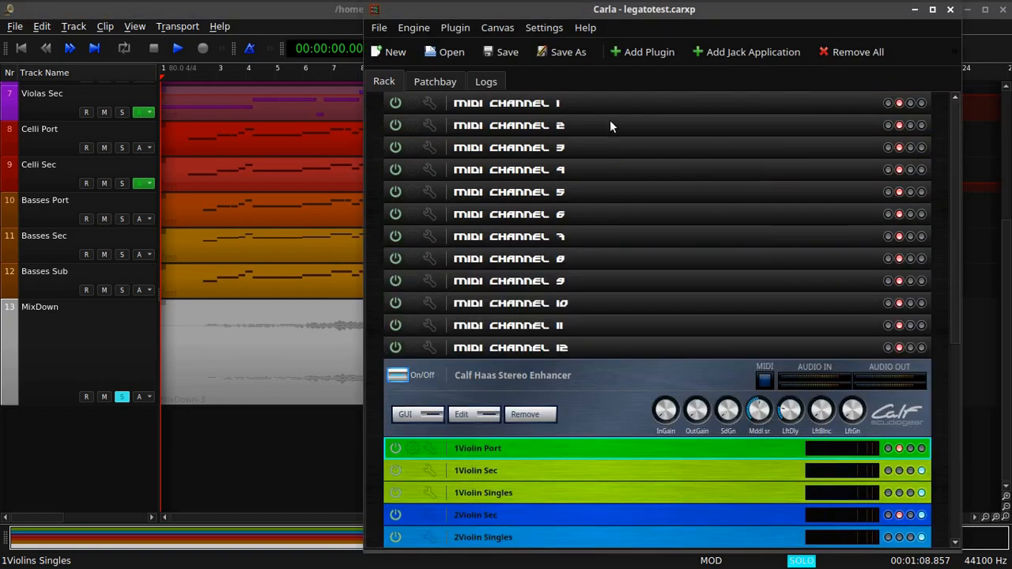
left_click(429, 102)
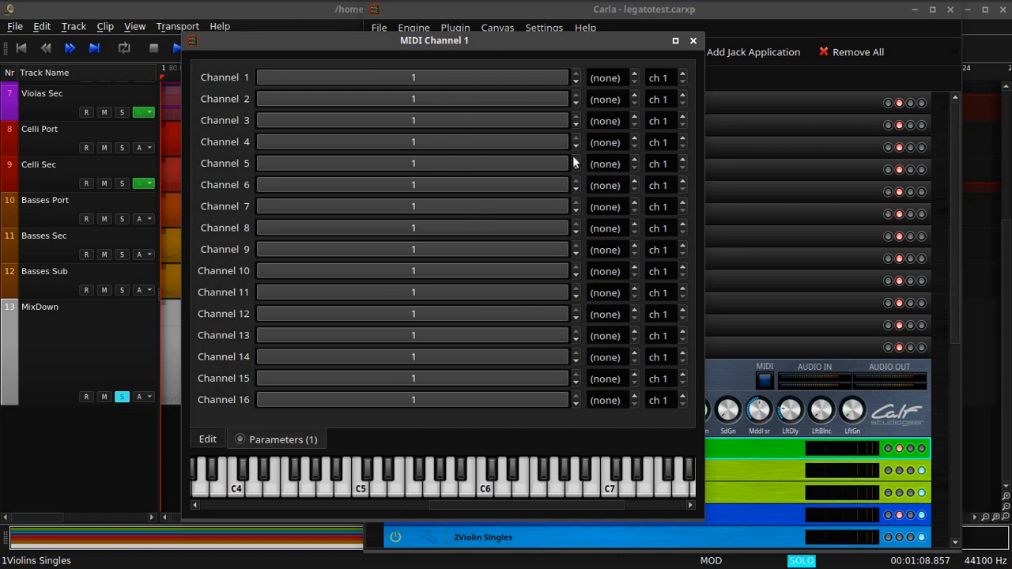
left_click(691, 42)
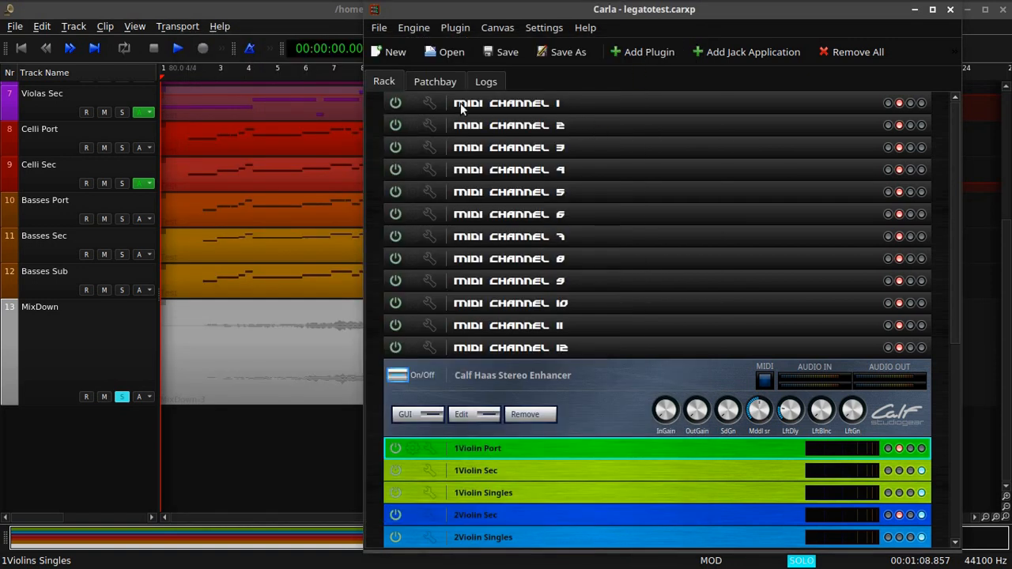
left_click(430, 103)
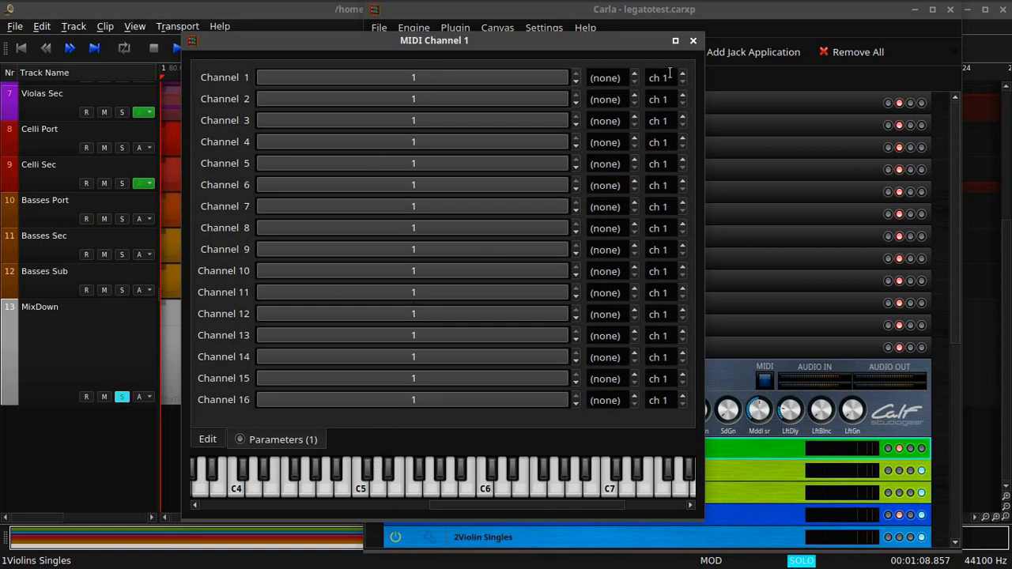
left_click(693, 41)
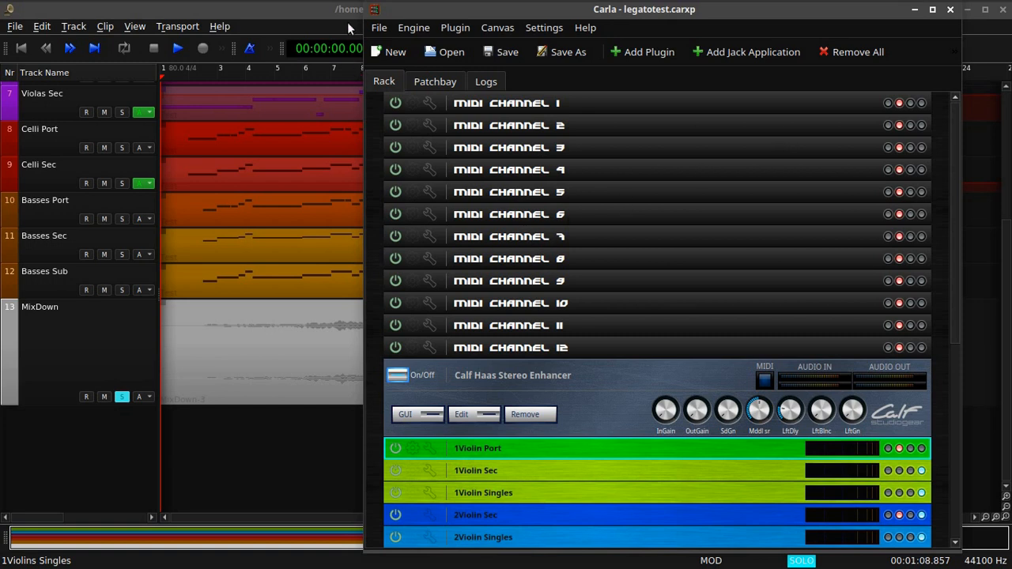
- Return to Qtractor, play the soloed MixDown track from the beginning, and stop playback near bar 20
left_click(346, 21)
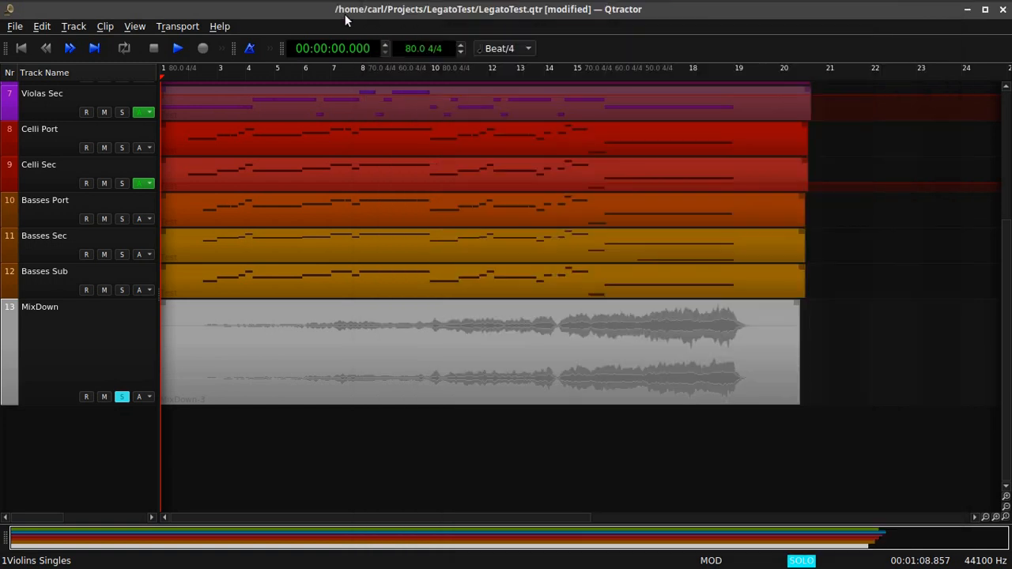
left_click(177, 50)
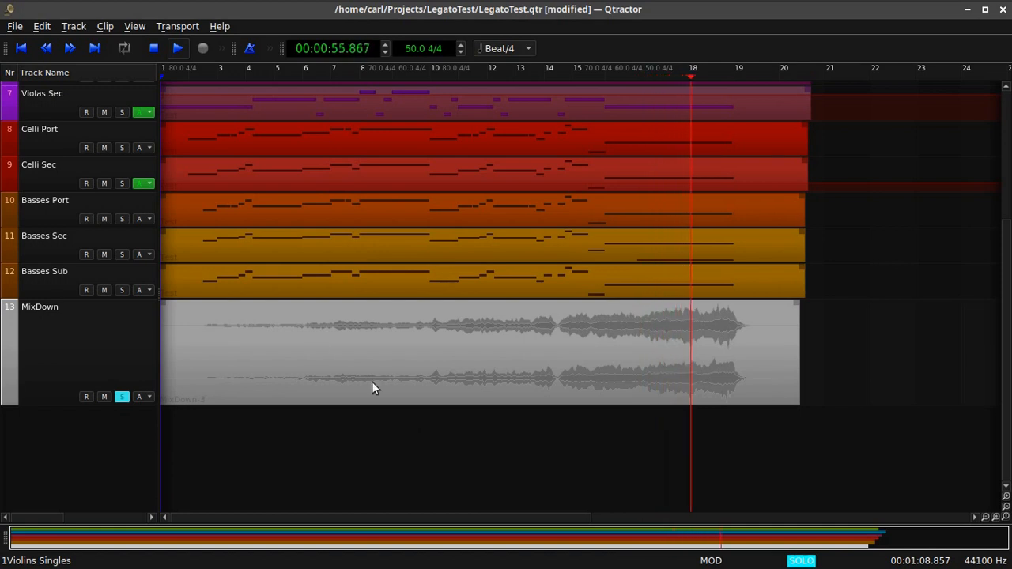
mouse_move(166, 174)
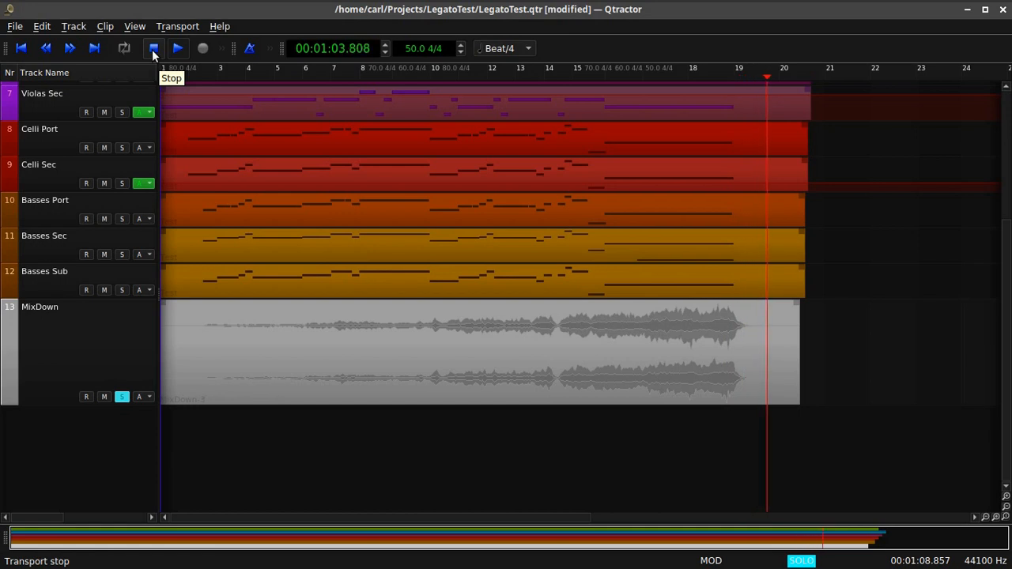
left_click(154, 52)
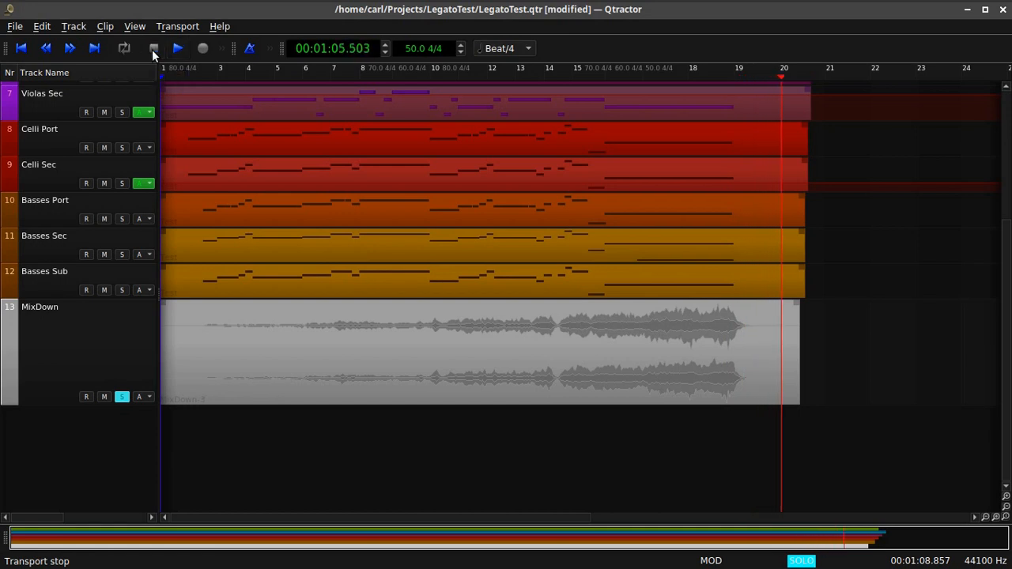
- View Carla's instrument rack down to Bass Sub, and return to the first tracks of the Qtractor arrangement
left_click(71, 10)
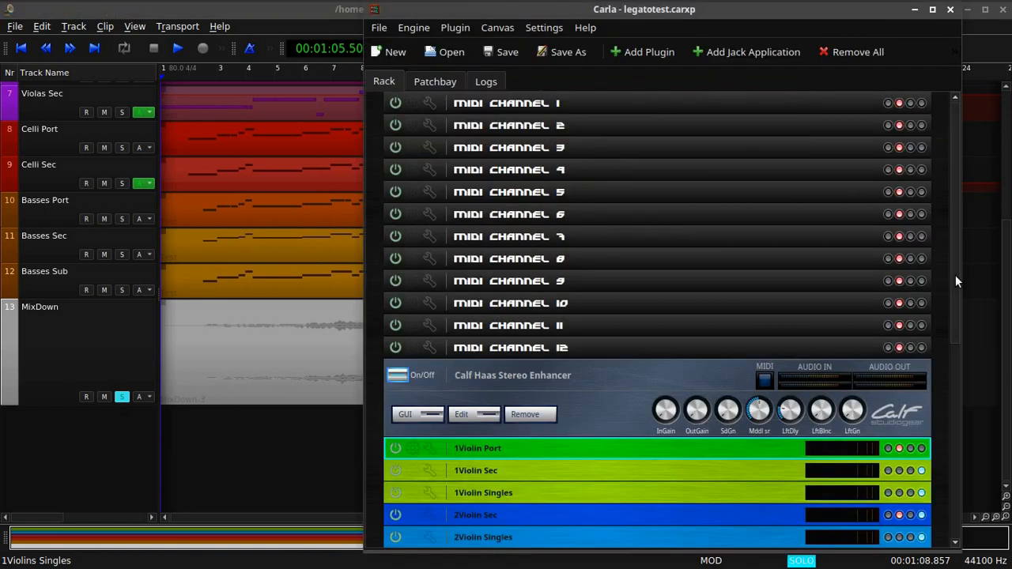
scroll(956, 281, "down", 3)
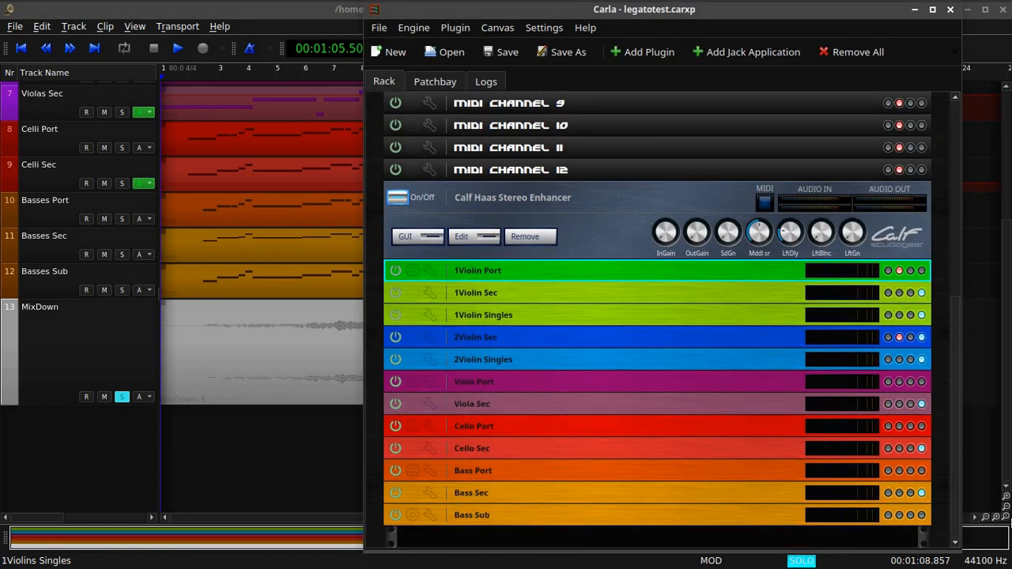
left_click(323, 13)
scroll(903, 328, "up", 5)
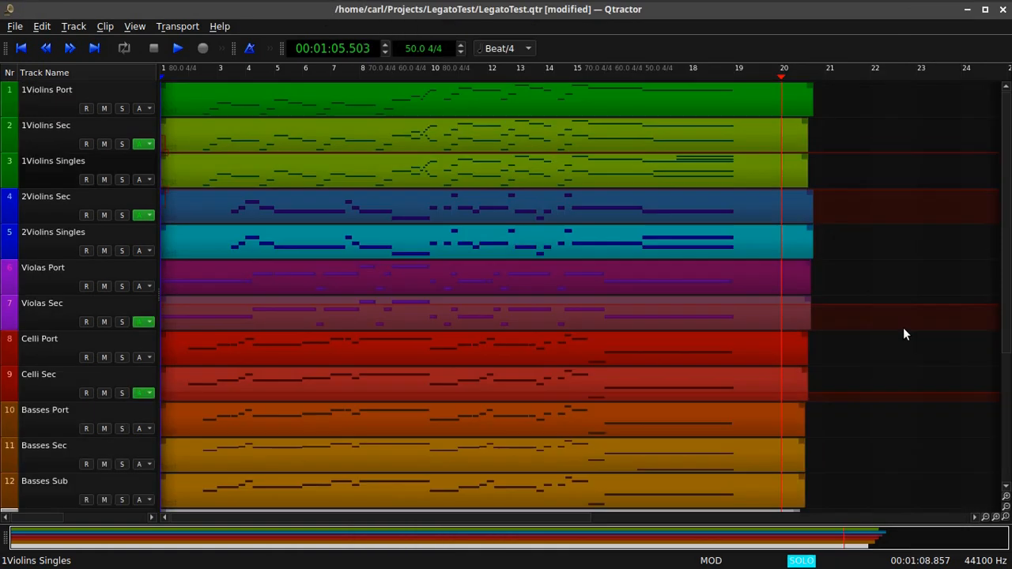